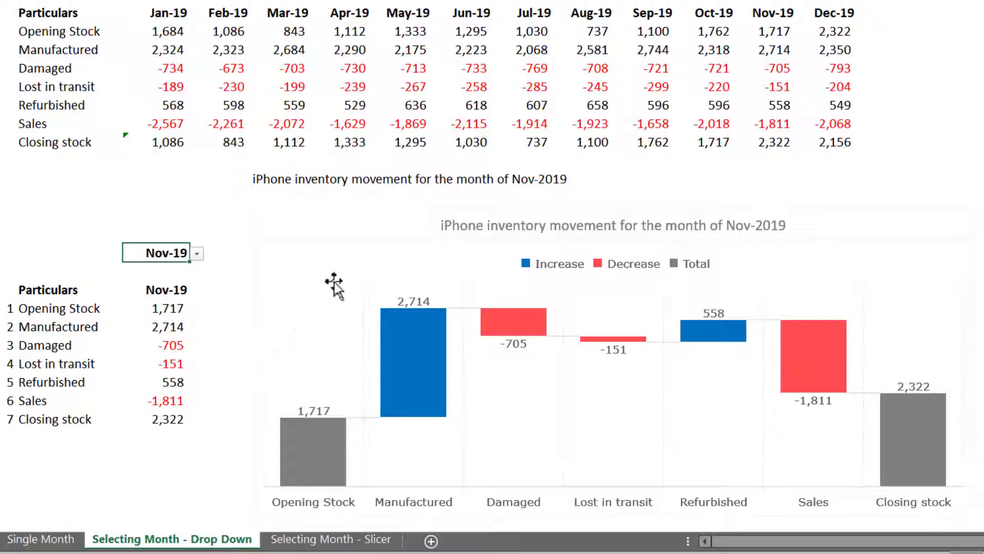
- Select May-19 as the month for the finished inventory waterfall chart
click(196, 253)
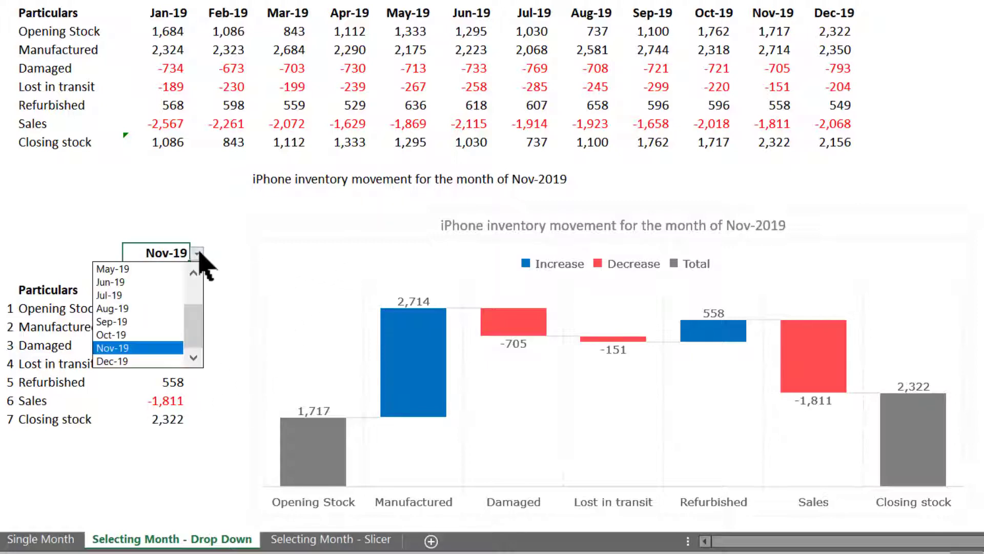
click(159, 269)
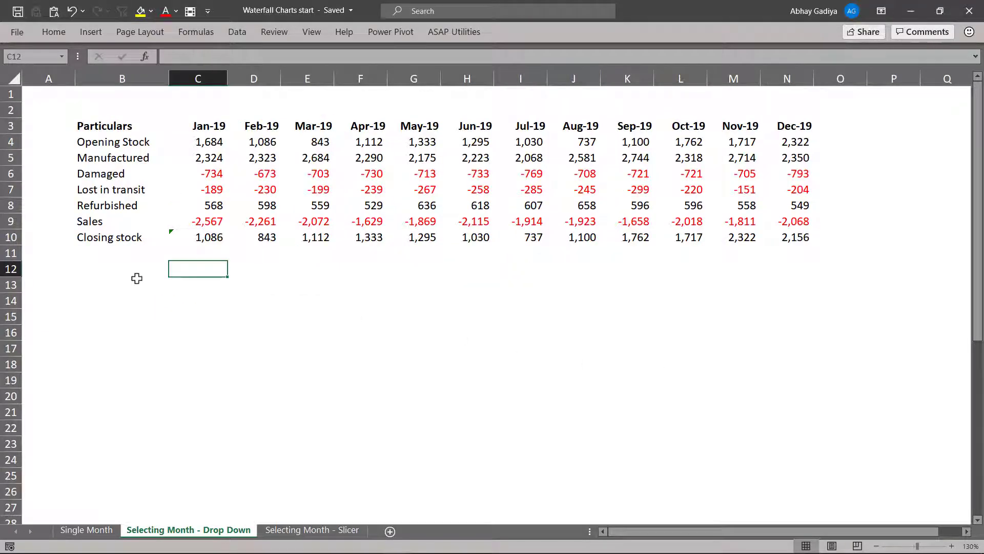
- Start a data validation rule on cell C14 that allows values from a list
click(172, 305)
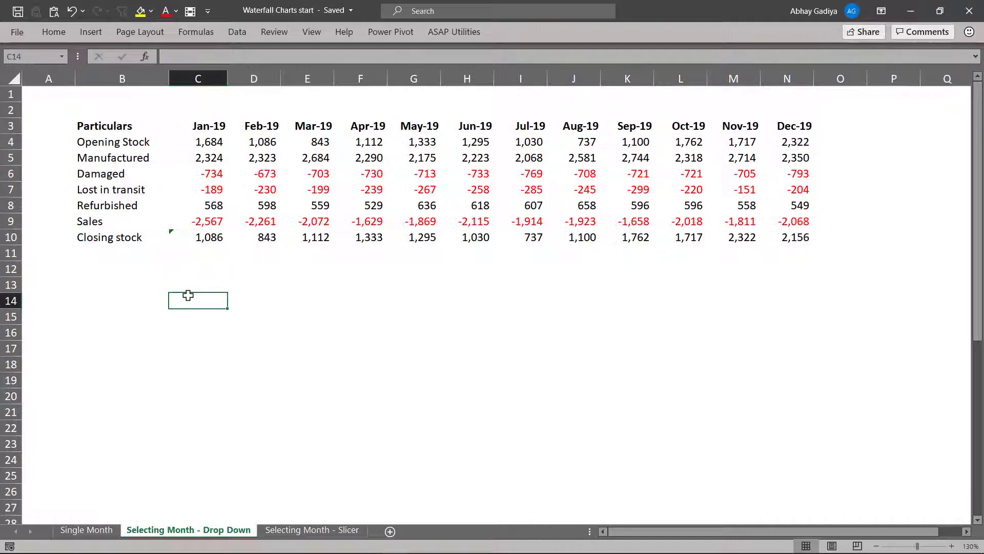
click(237, 32)
click(641, 77)
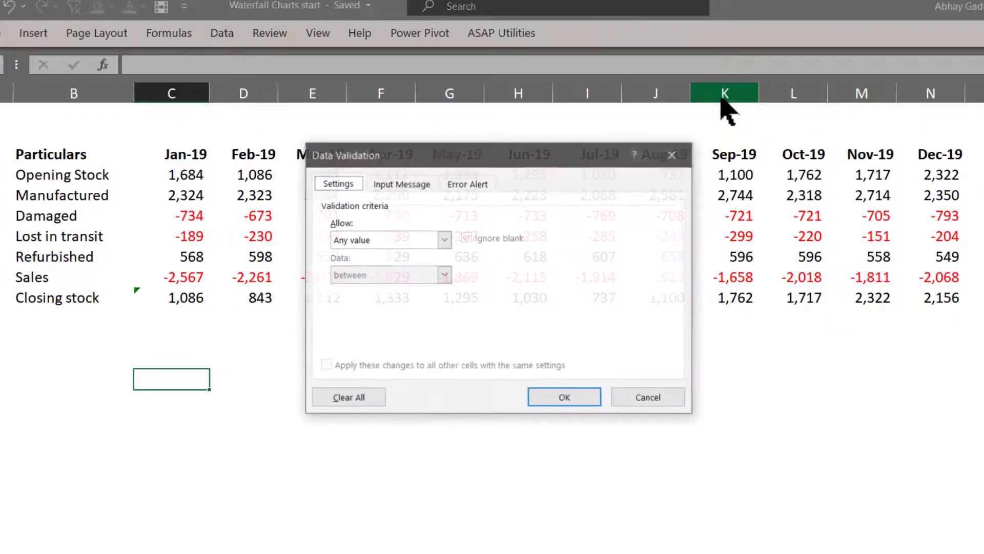
click(443, 241)
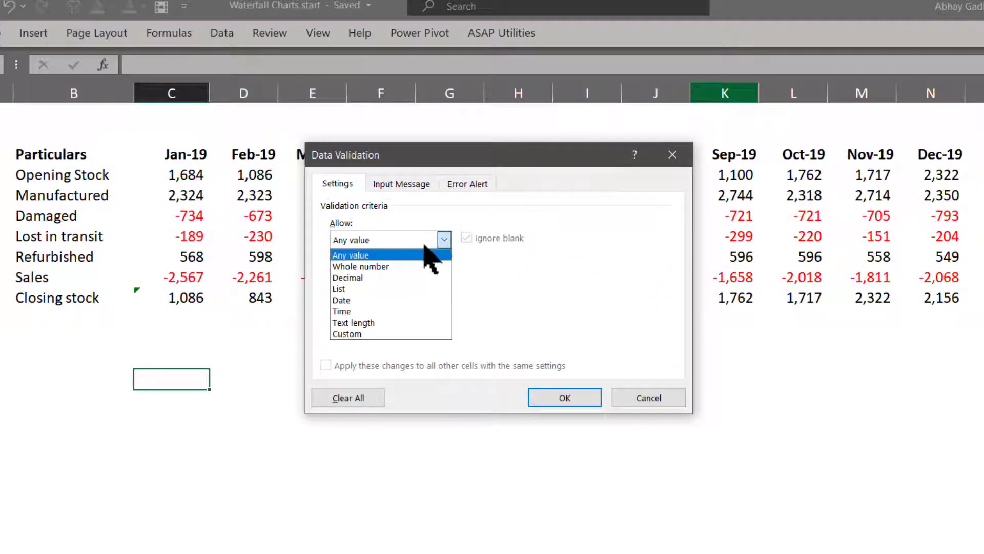
click(372, 289)
- Set the list source to the month headers =$C$3:$N$3 and apply the validation to C14
click(576, 312)
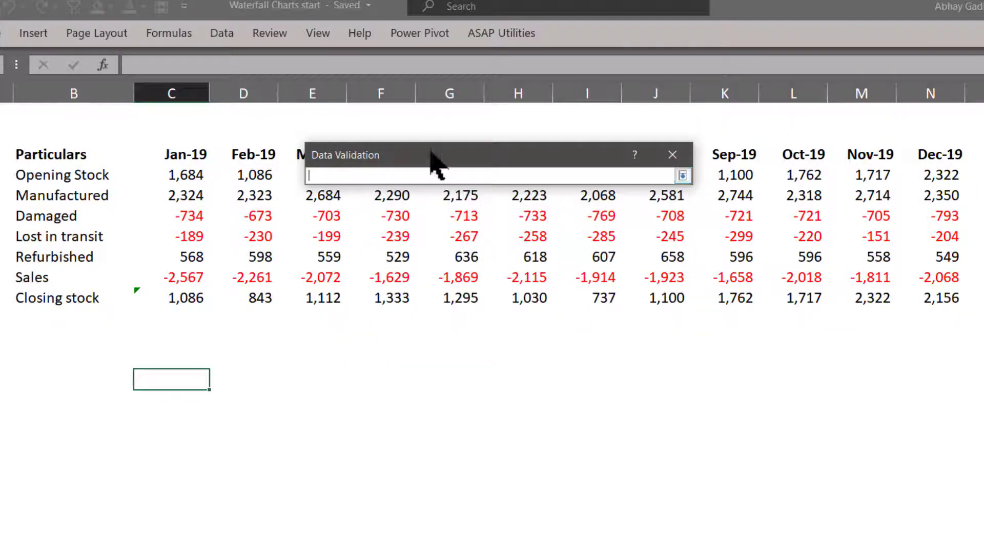
drag(431, 154, 410, 215)
drag(200, 154, 749, 157)
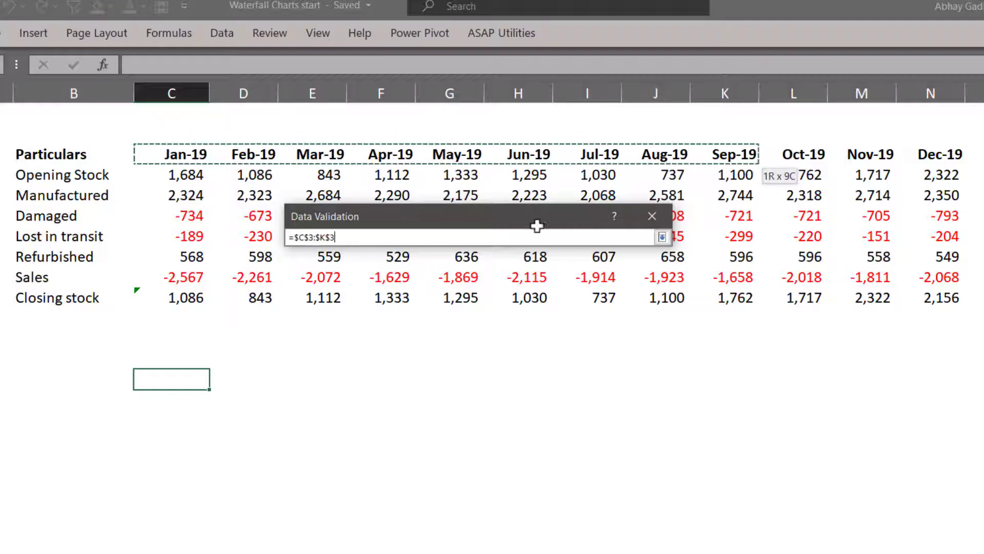
drag(537, 226, 943, 154)
click(661, 237)
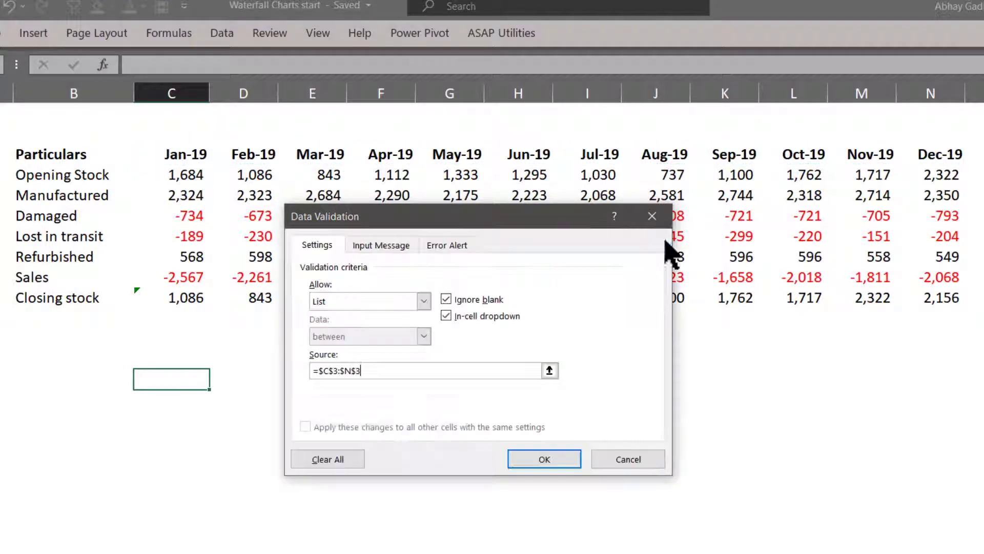
click(545, 459)
click(217, 381)
key(Escape)
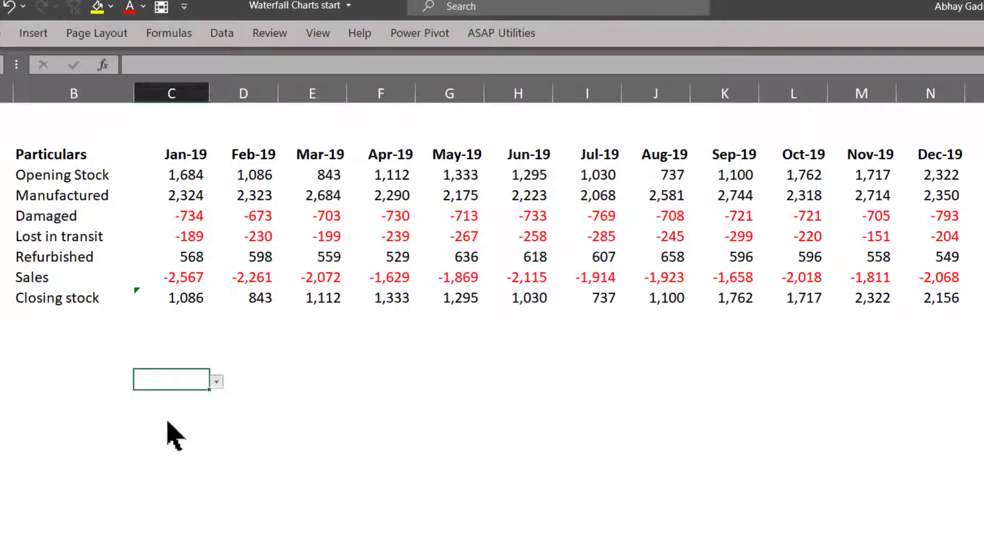
- Choose May-19 in cell C14 and copy the formatting of the Jan-19 header in C3 onto it
click(216, 381)
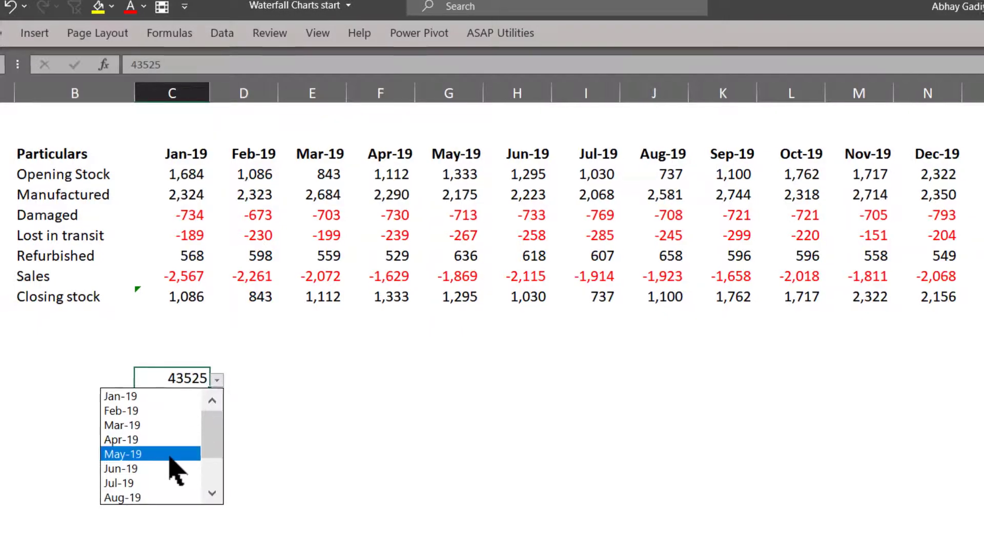
click(174, 470)
click(186, 154)
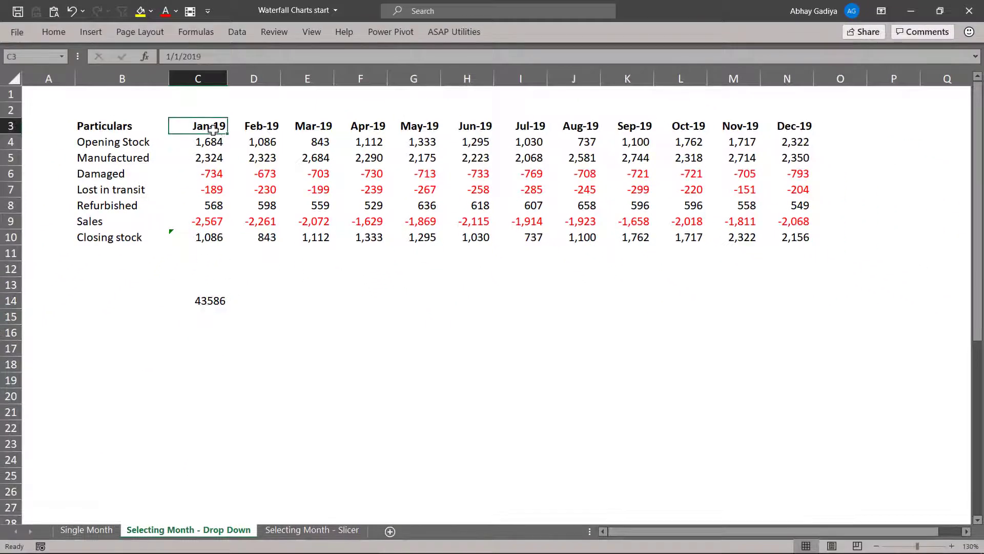
click(64, 30)
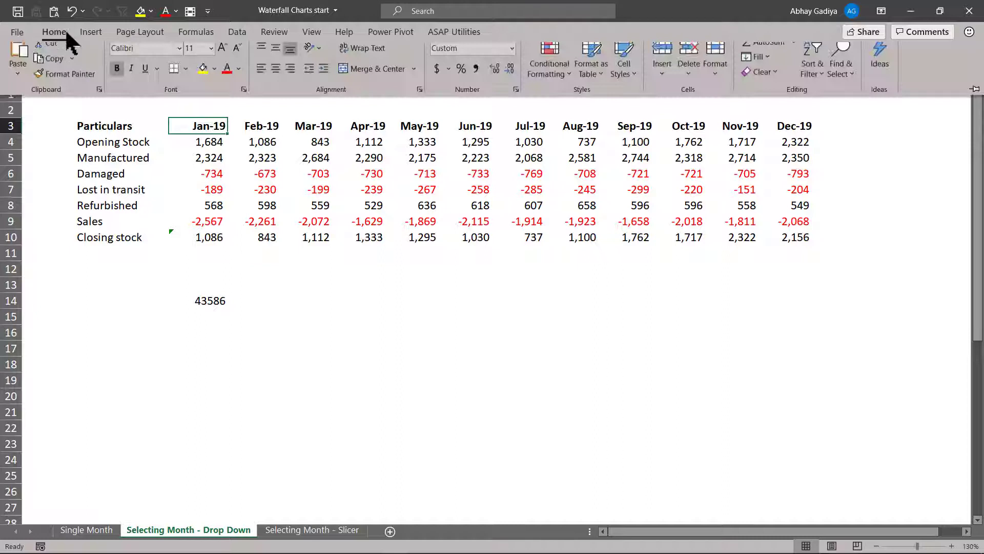
click(63, 83)
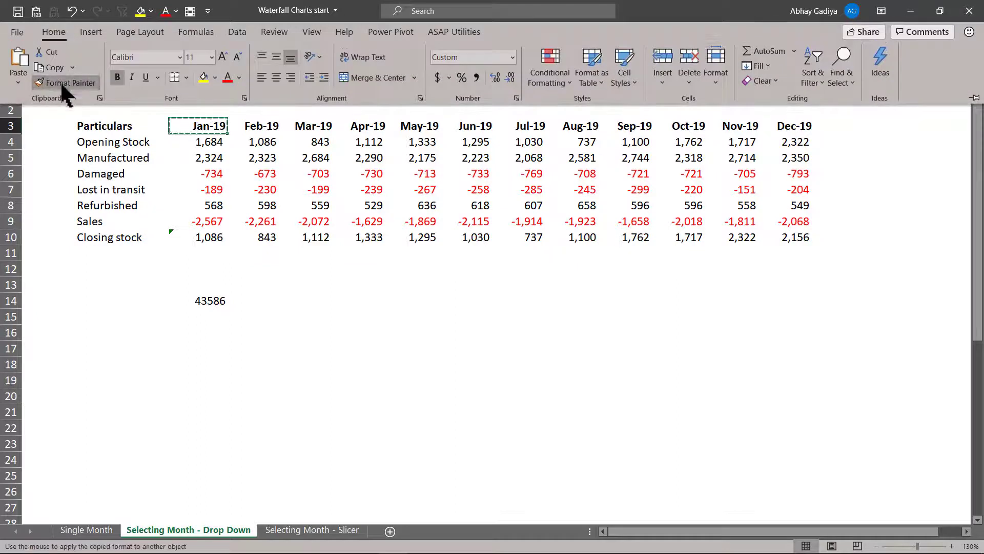
click(208, 303)
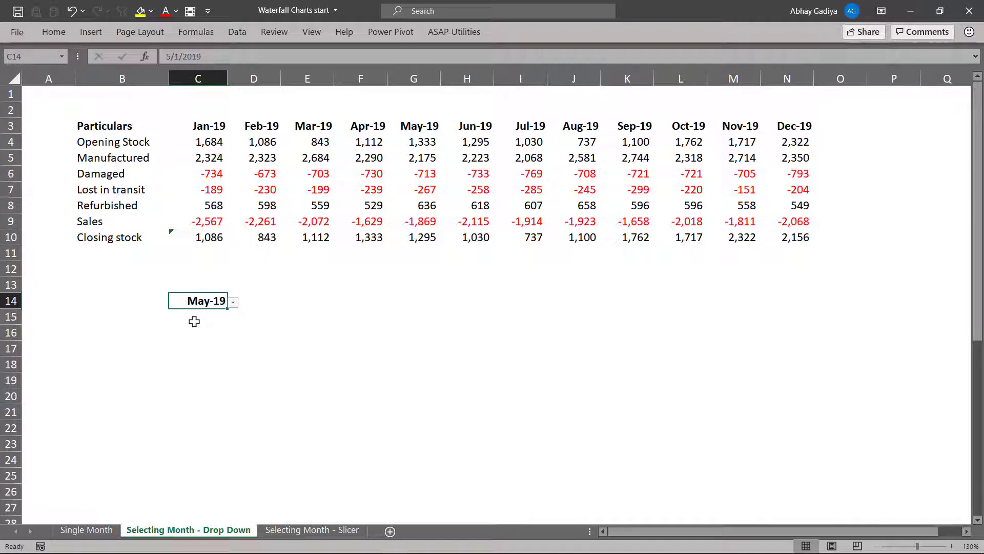
- Copy the item labels from Opening Stock to Closing stock in B4:B10 into B15:B21
drag(113, 131, 105, 242)
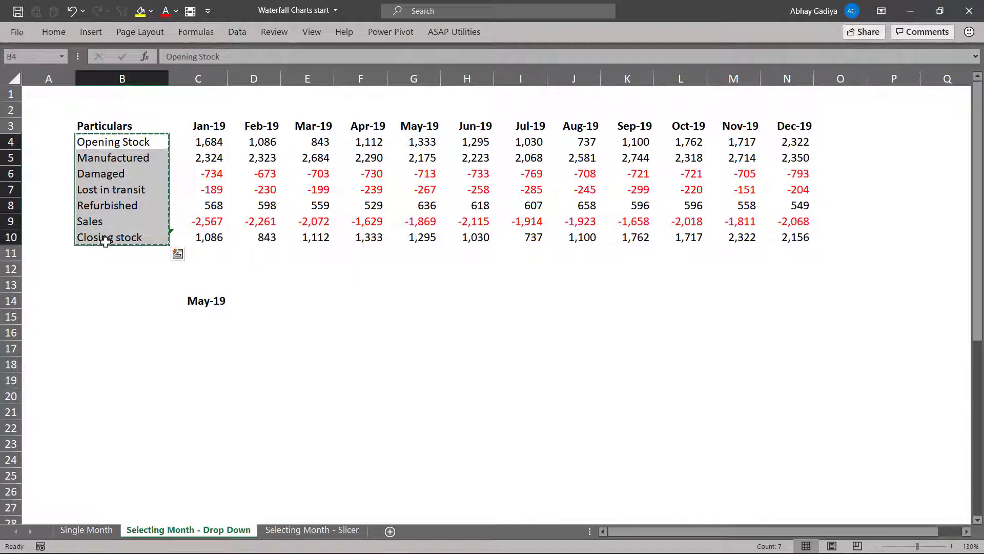
key(ctrl+c)
click(104, 316)
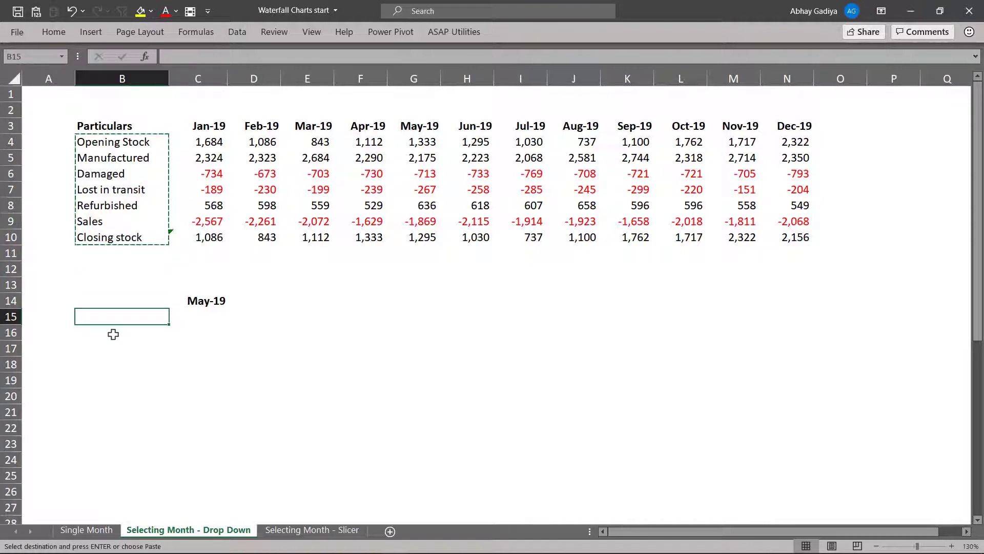
key(ctrl+v)
key(Escape)
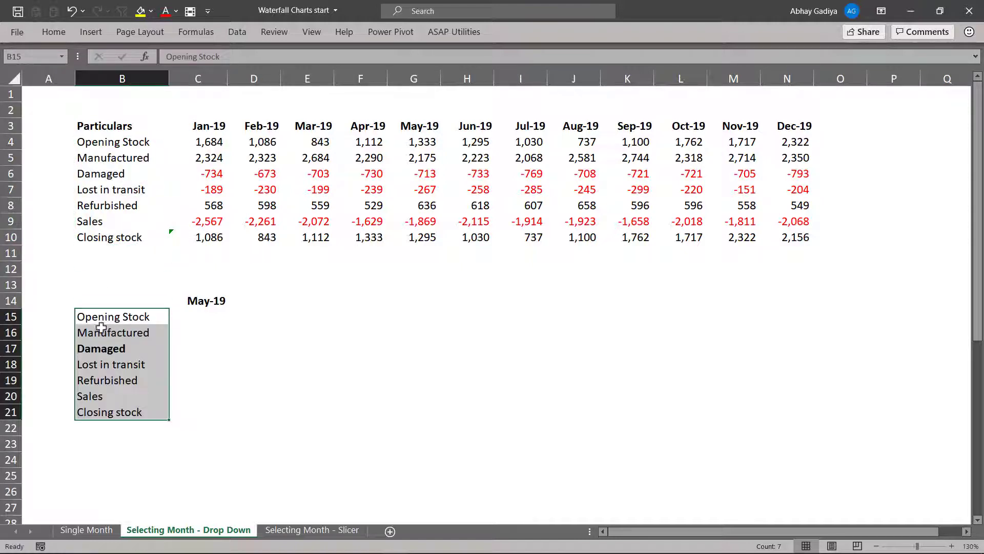
- Number the copied labels 1 to 7 in cells A15:A21
click(71, 314)
text(1)
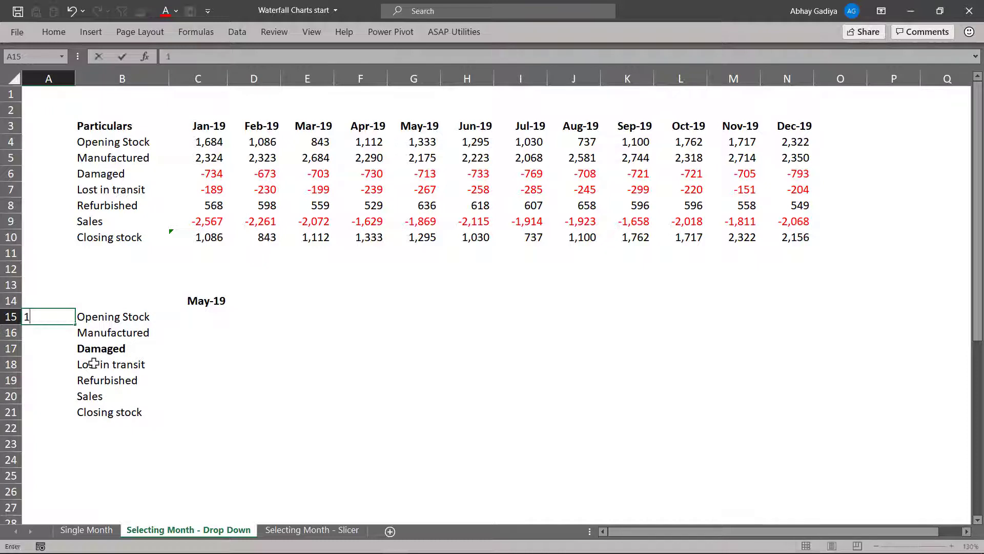
key(Return)
text(2)
key(Return)
text(3)
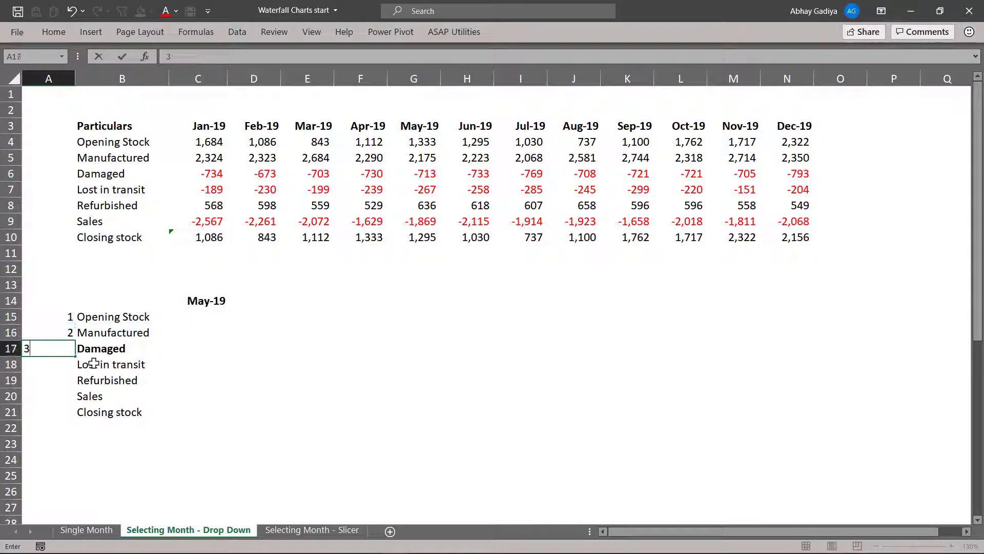
key(Return)
text(4)
key(Return)
text(5)
key(Return)
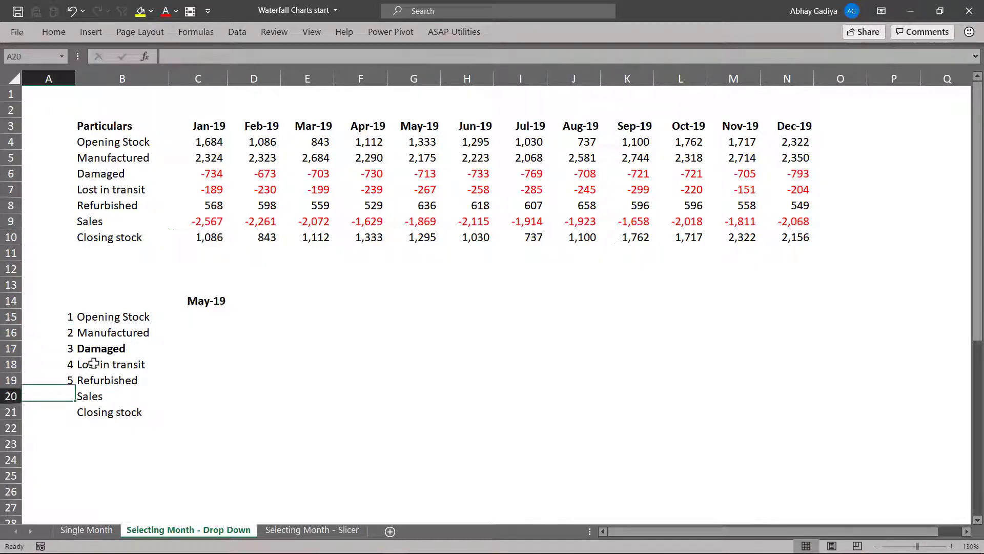
text(6)
key(Return)
text(7)
key(Return)
key(Up)
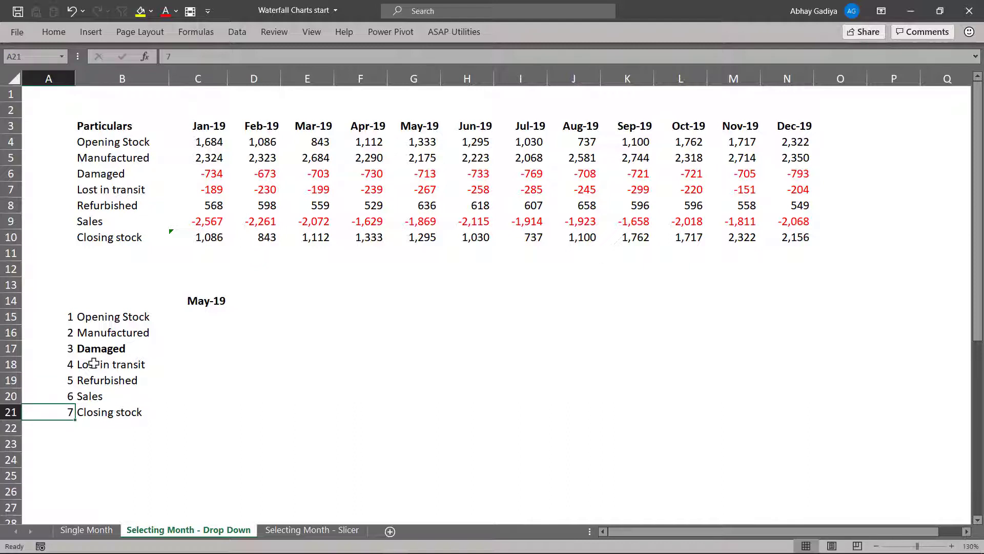
key(ctrl+Up)
key(Up)
key(Up)
key(Up)
key(Down)
key(Down)
key(Down)
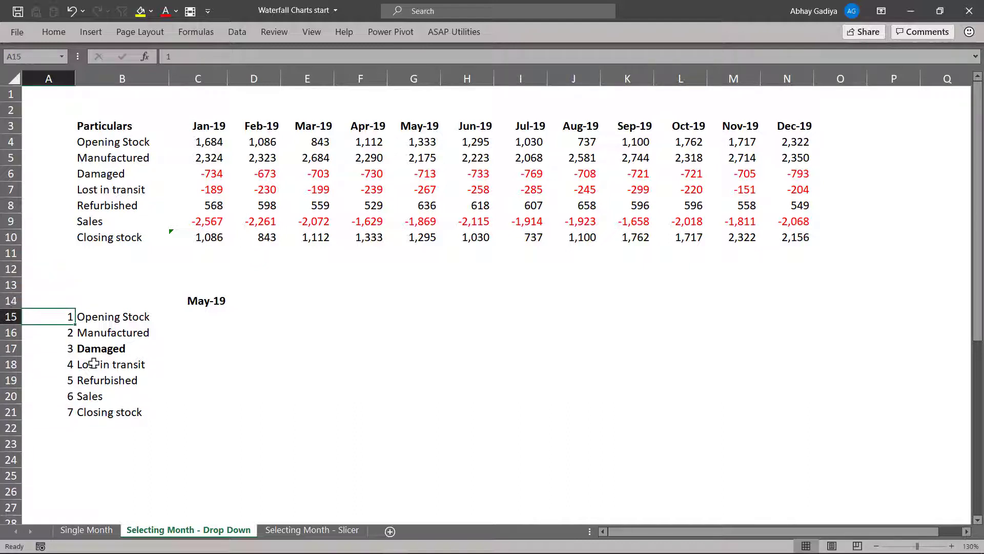
key(Right)
key(Right)
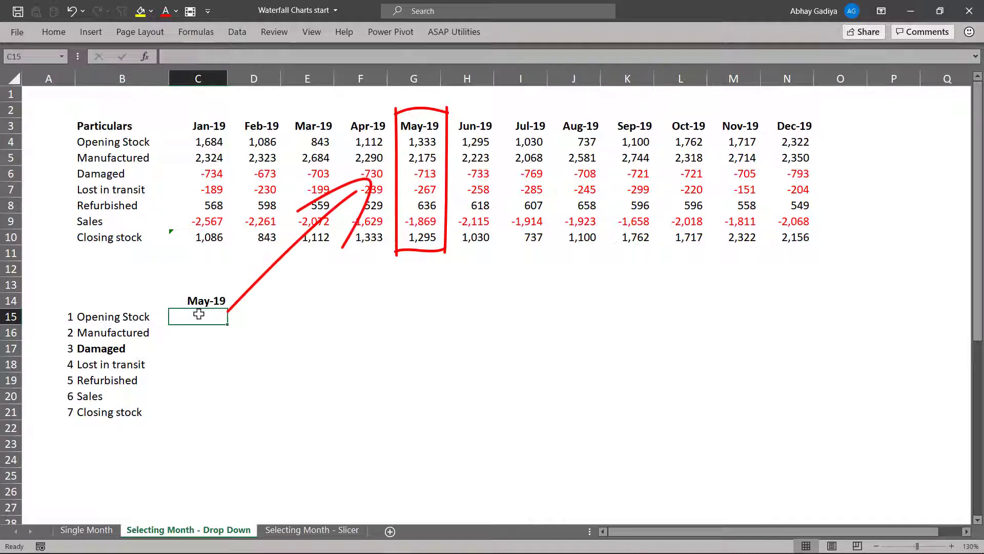
click(427, 146)
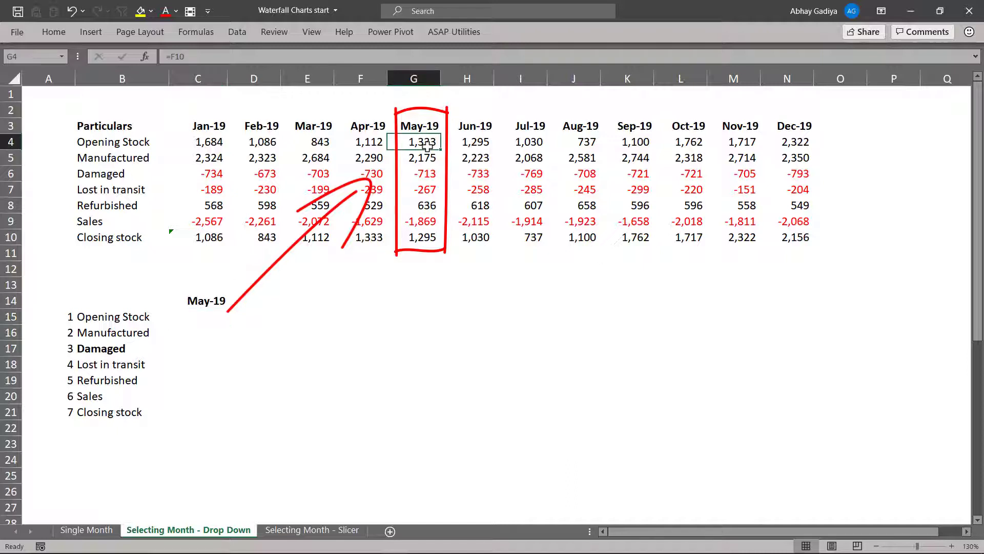
- Begin an INDEX formula in C15 with the absolute range $C$4:$N$10 as array and A15 as row number
click(209, 318)
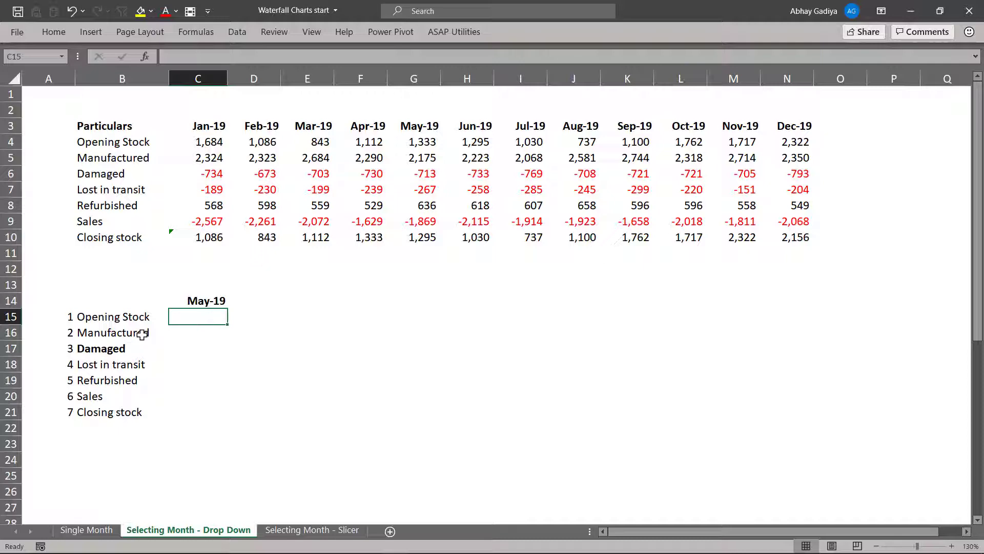
text(=ind)
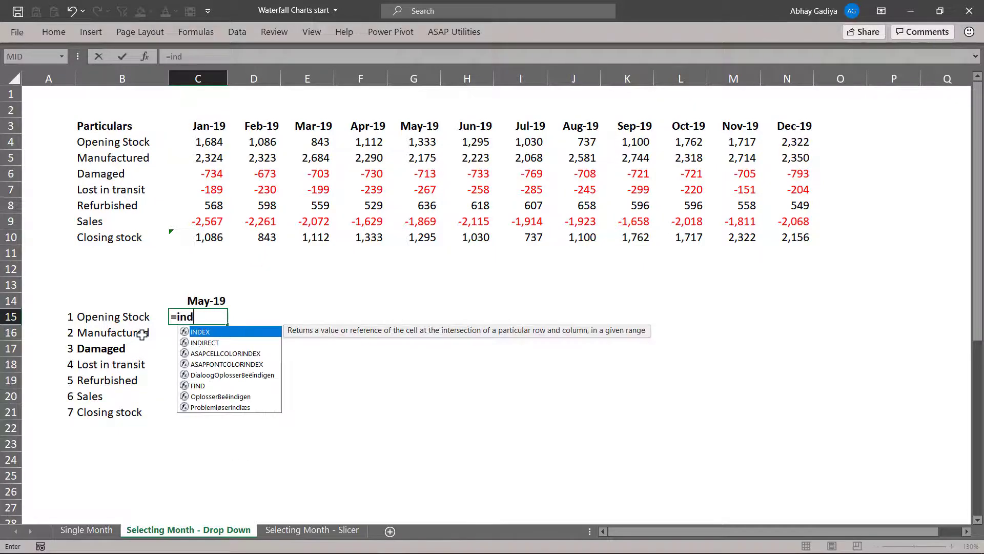
key(Tab)
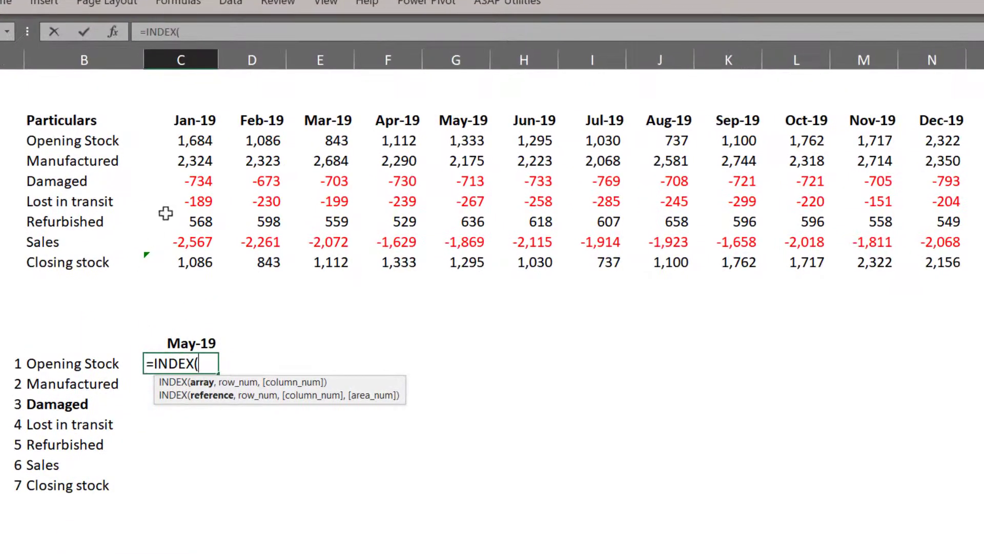
drag(186, 137, 918, 267)
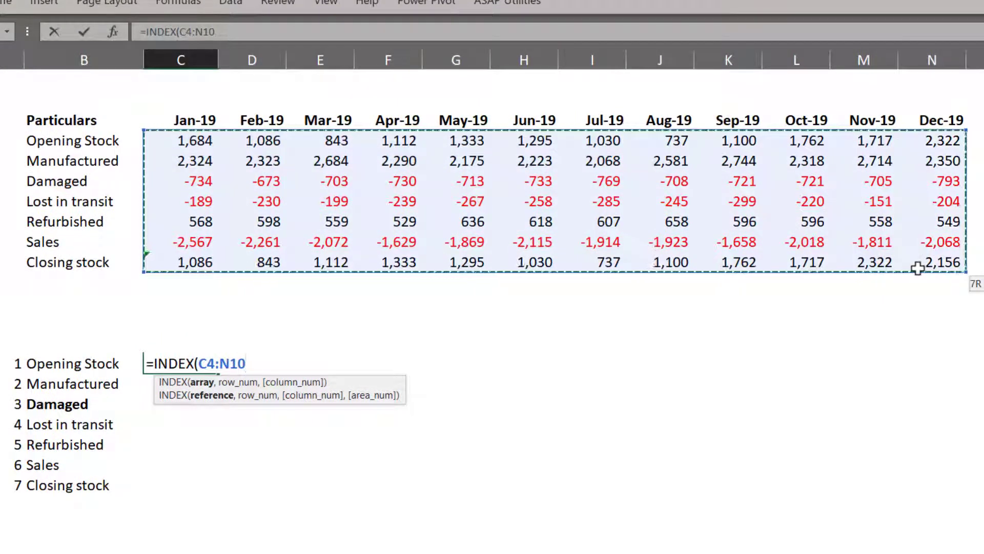
key(F4)
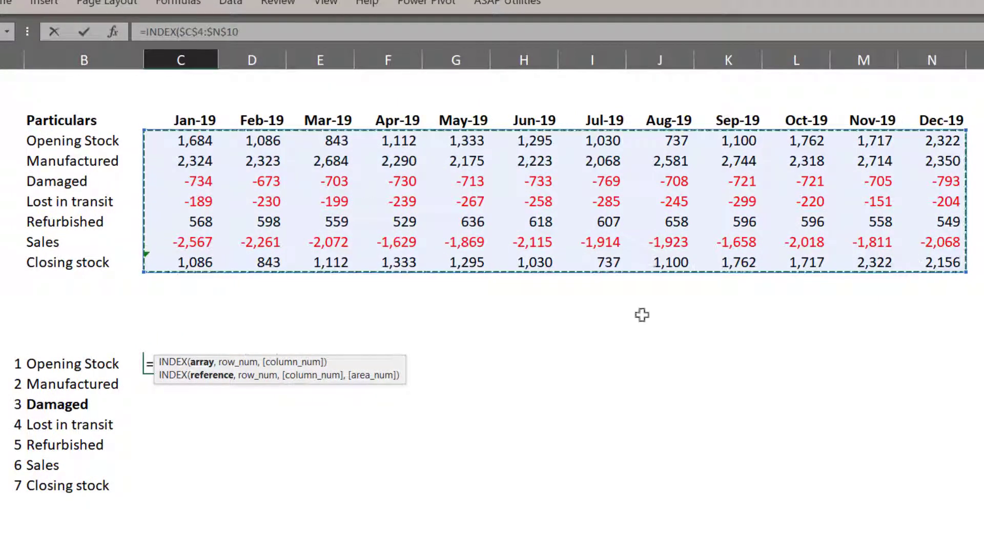
drag(367, 360, 364, 509)
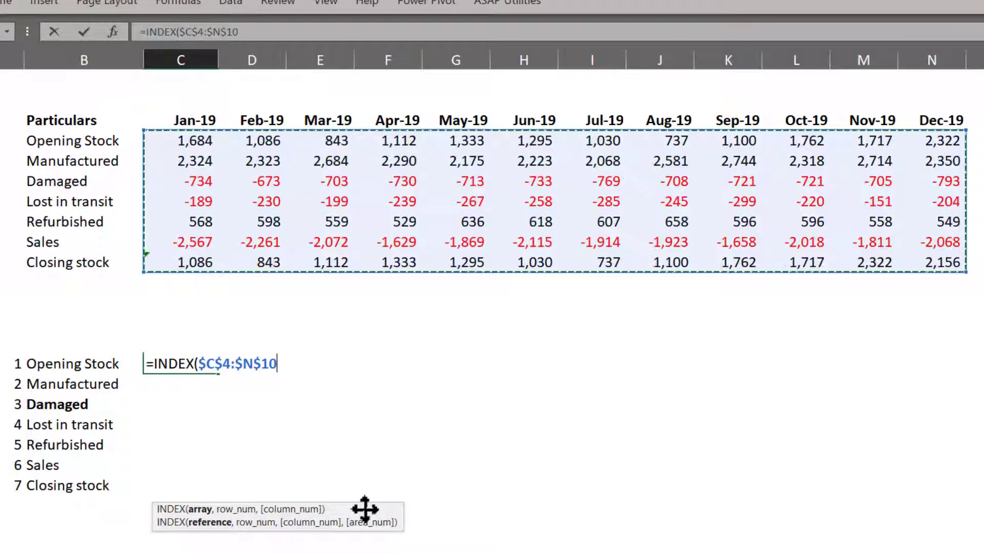
text(,)
key(Left)
key(Left)
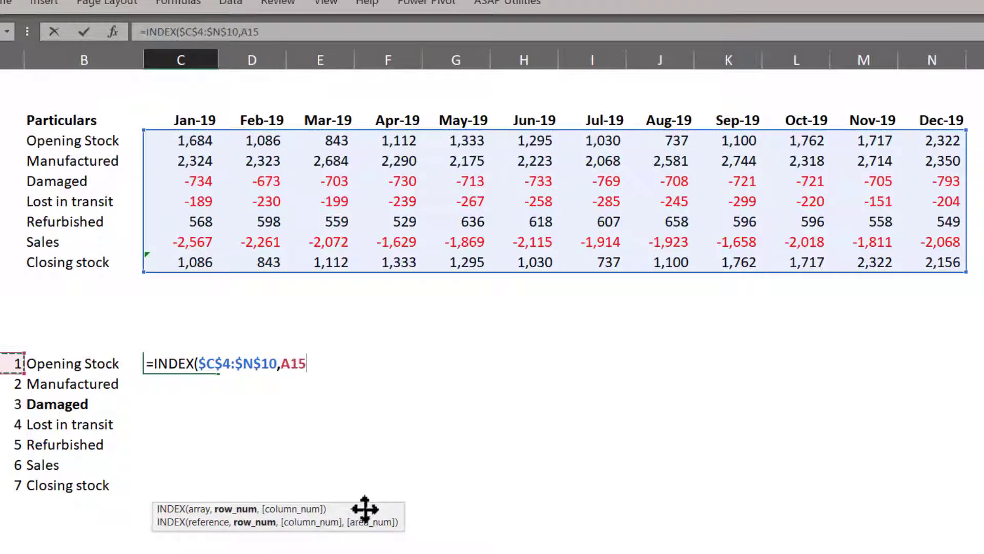
- Nest a MATCH function as the INDEX column number in C15, with C14 as its lookup value
text(,)
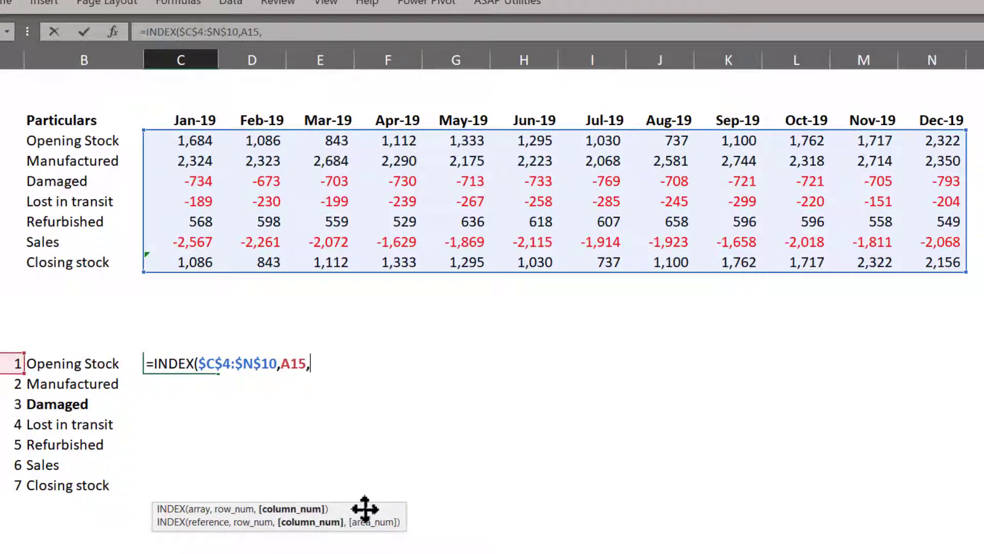
text(mat)
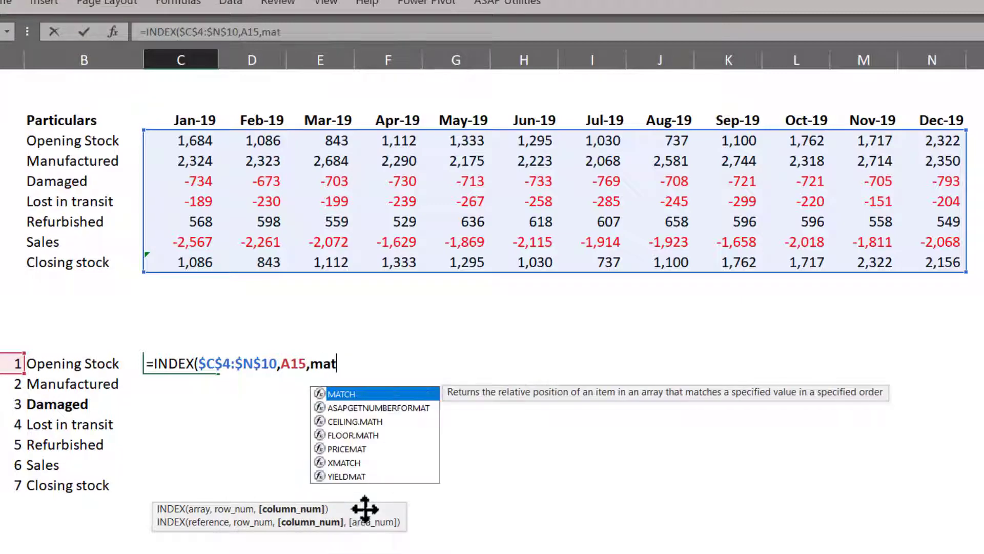
key(Tab)
click(198, 325)
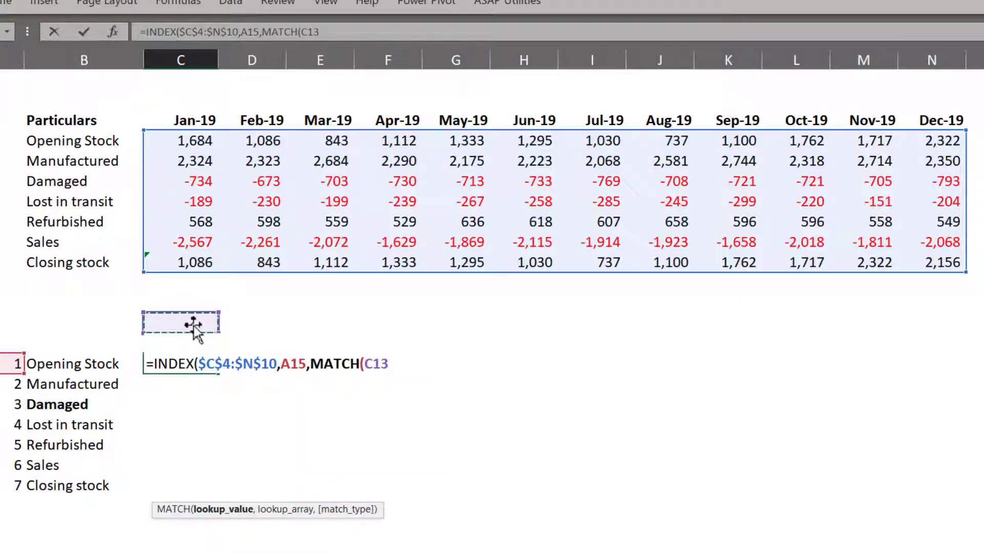
click(194, 333)
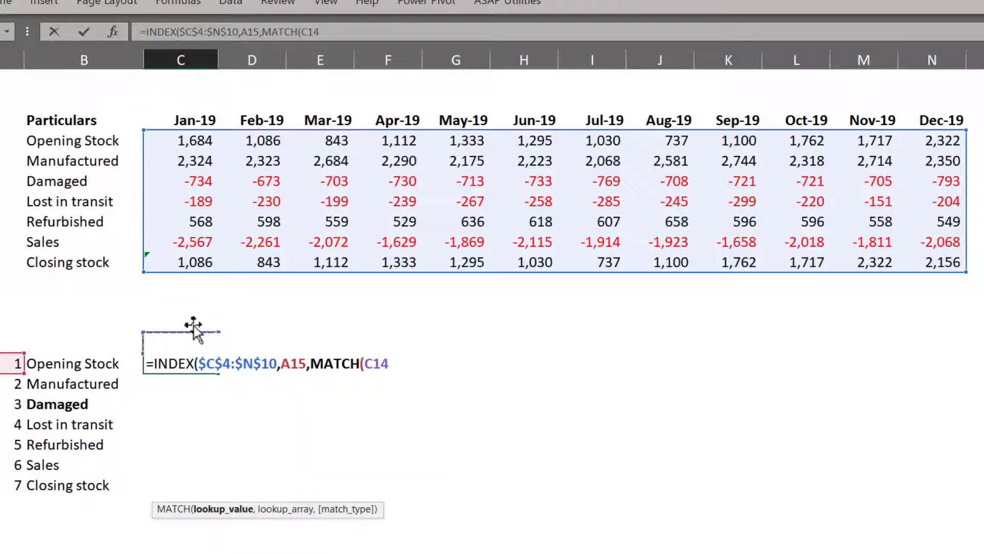
- Complete the C15 formula with the absolute lookup array $C$3:$N$3 and match type 0 for an exact match
text(,)
click(201, 117)
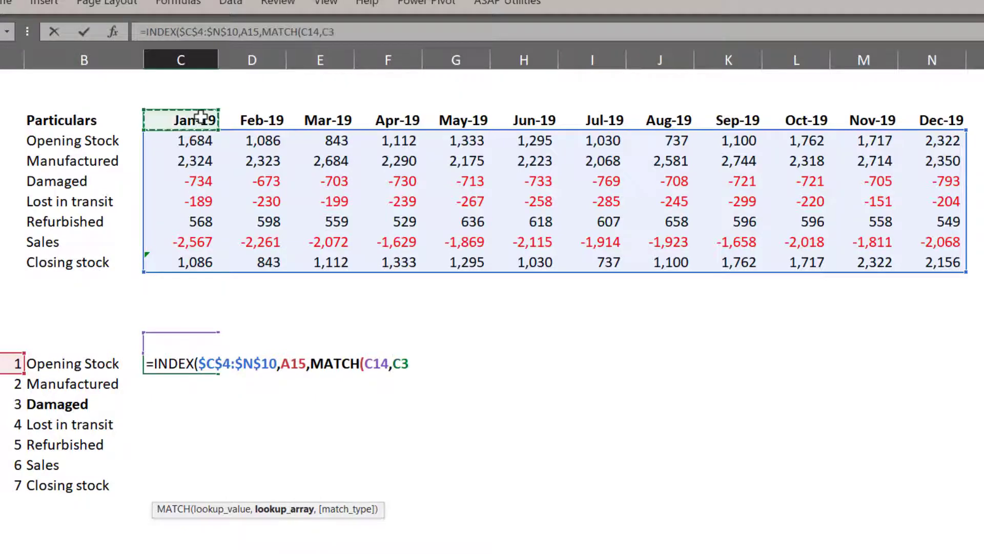
drag(201, 117, 940, 117)
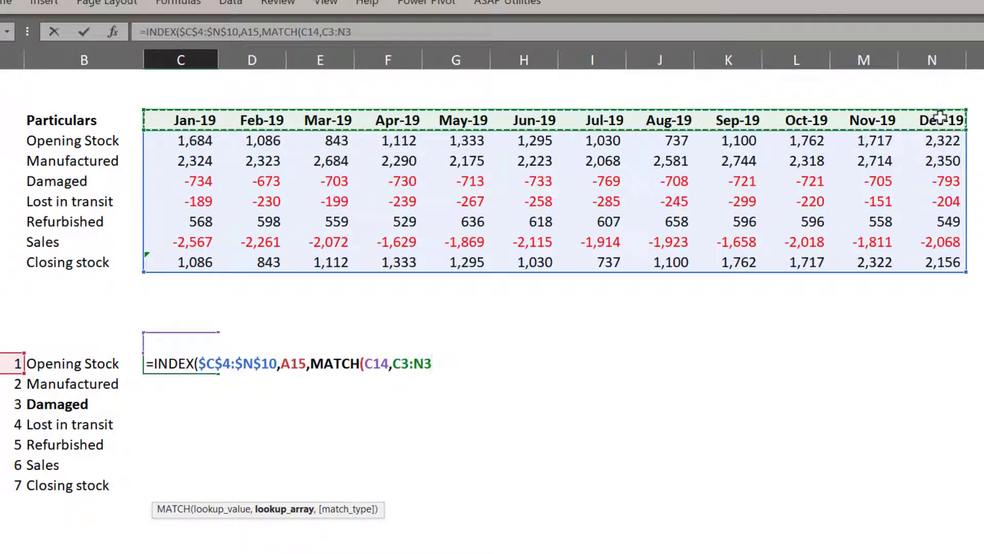
key(F4)
text(,)
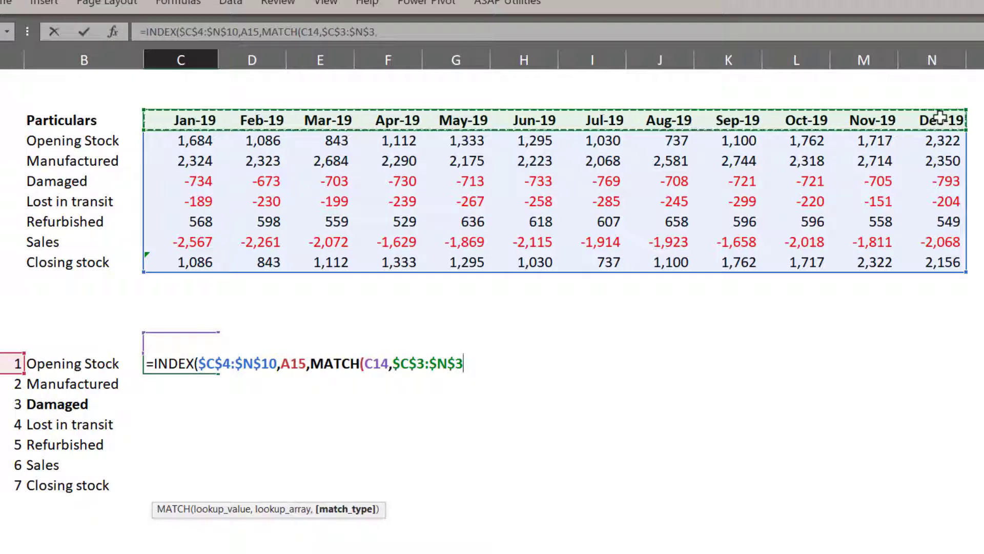
text(0)
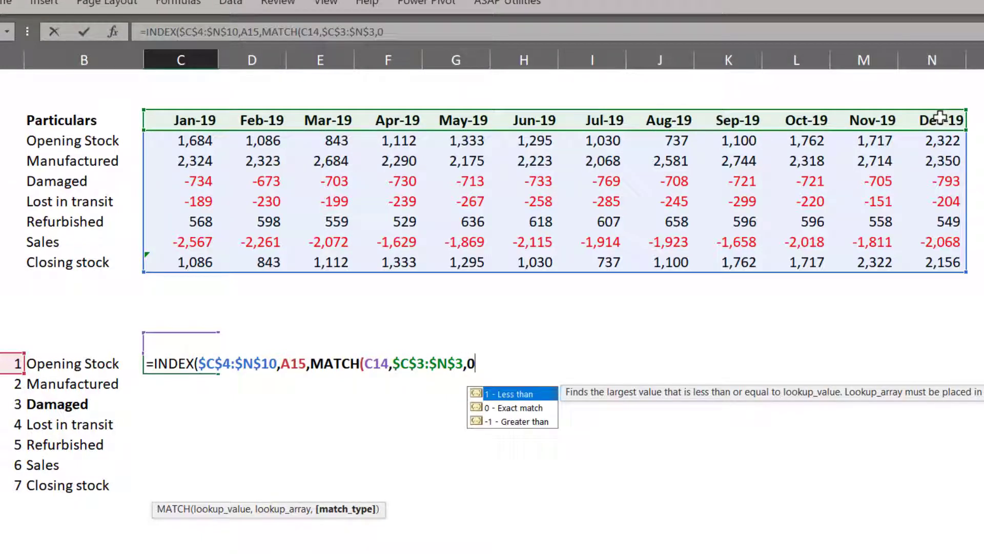
text()))
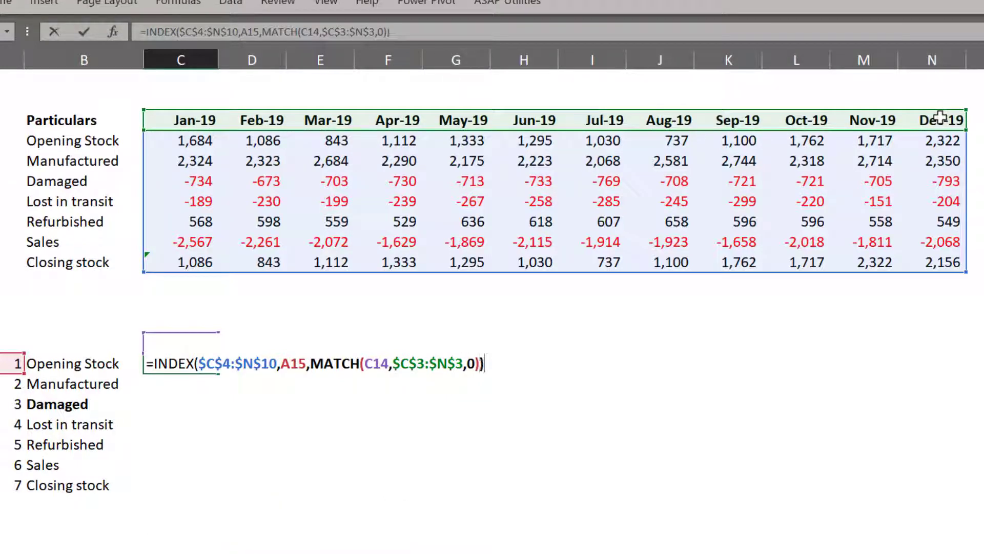
key(Return)
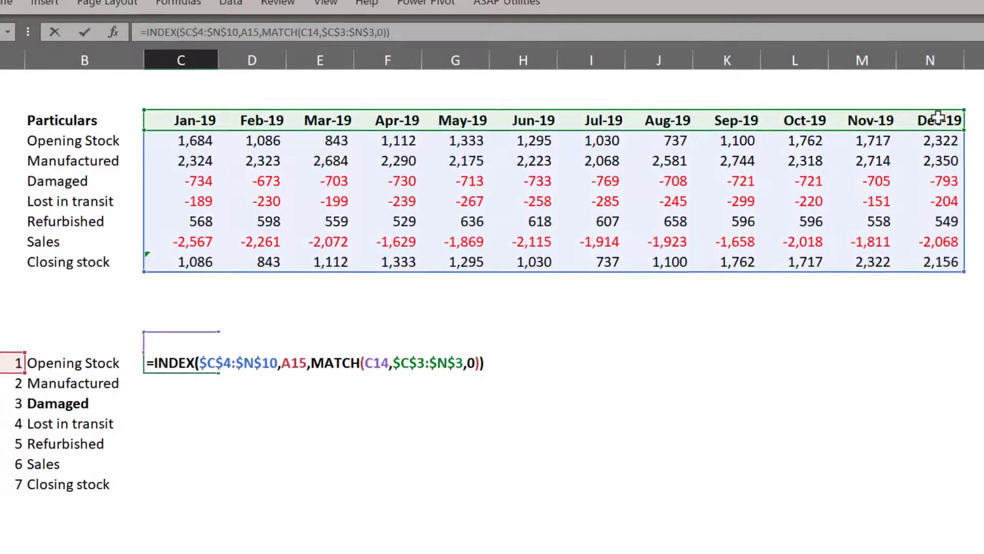
key(Return)
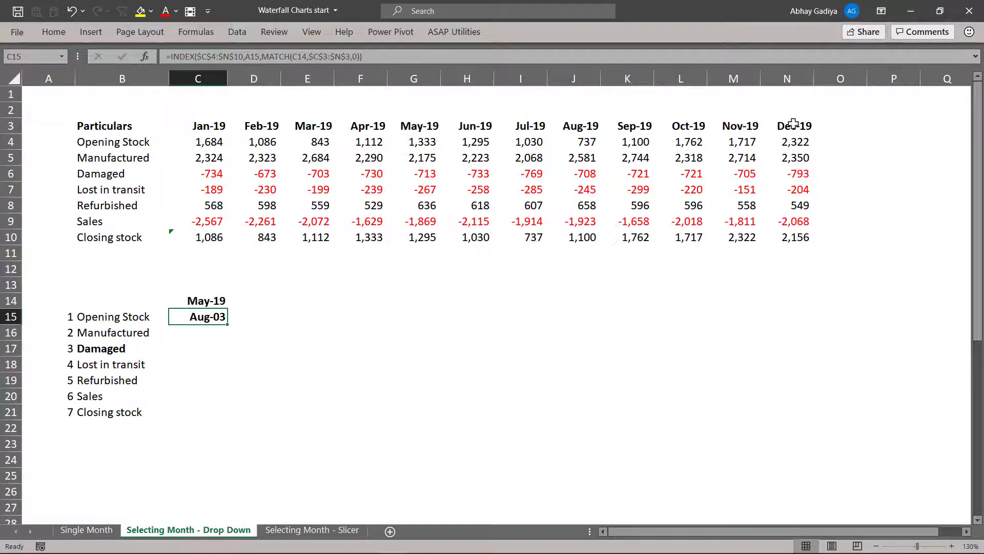
- Copy the number formatting of C4:C10 onto C15:C21
drag(208, 141, 218, 236)
click(54, 32)
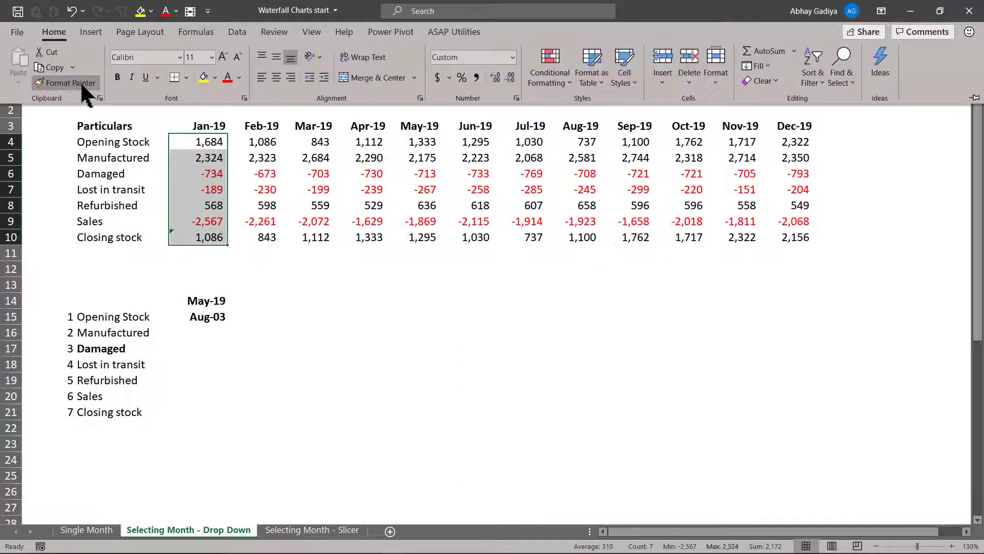
click(80, 82)
click(208, 316)
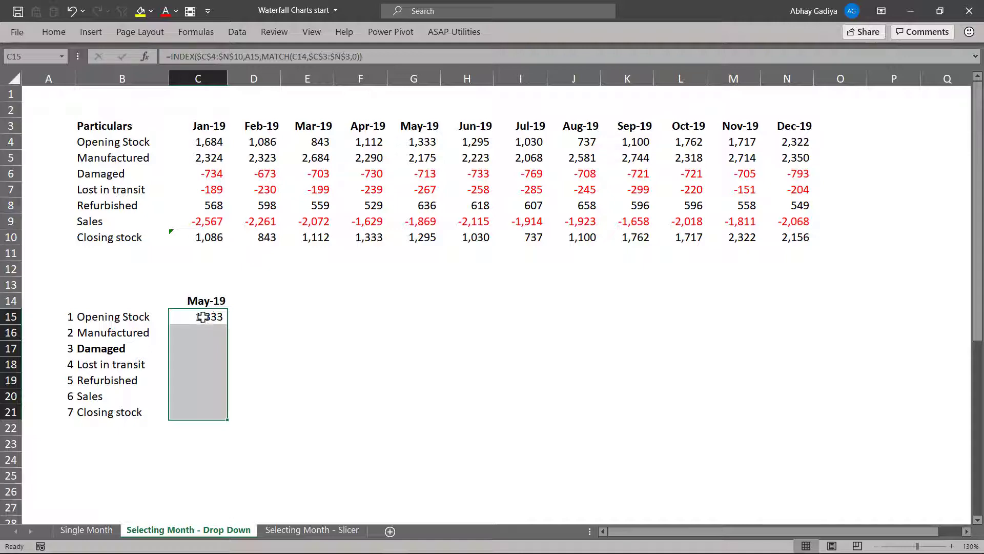
- Fill the C15 formula down to C21 and inspect the MATCH lookup reference in C16
click(194, 318)
drag(227, 324, 225, 420)
click(213, 334)
key(F2)
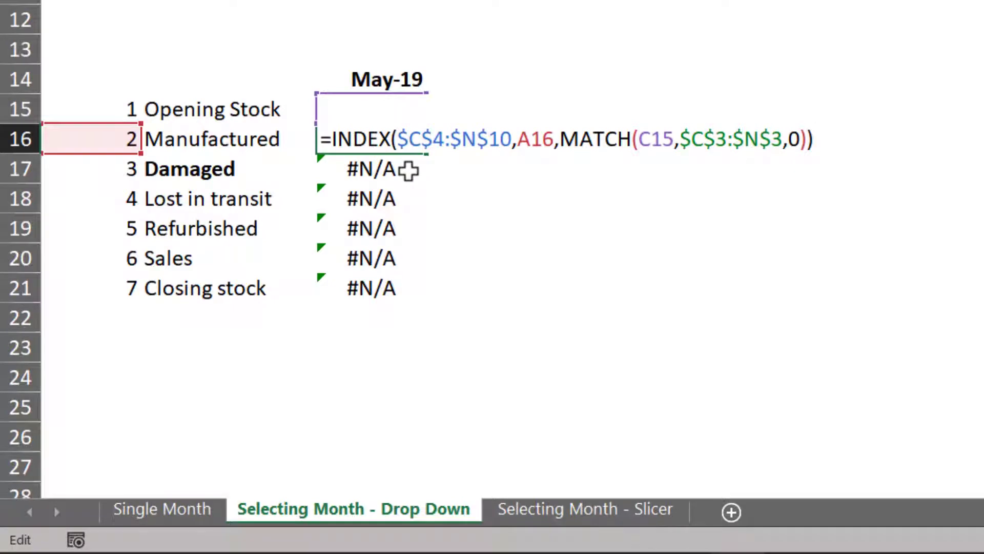
click(661, 138)
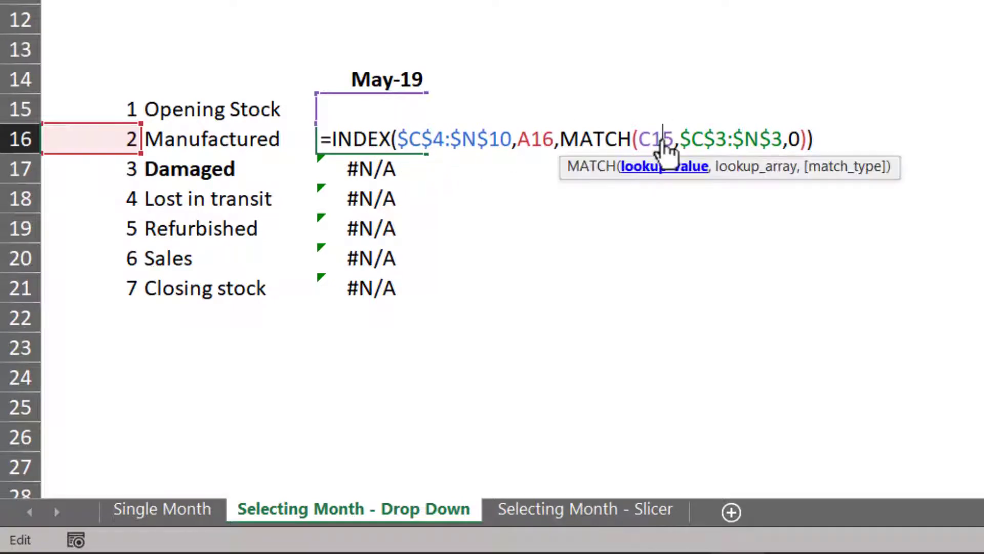
key(Escape)
- Make the MATCH lookup value in C15 absolute as $C$14 and fill the corrected formula down to C21
click(373, 105)
key(F2)
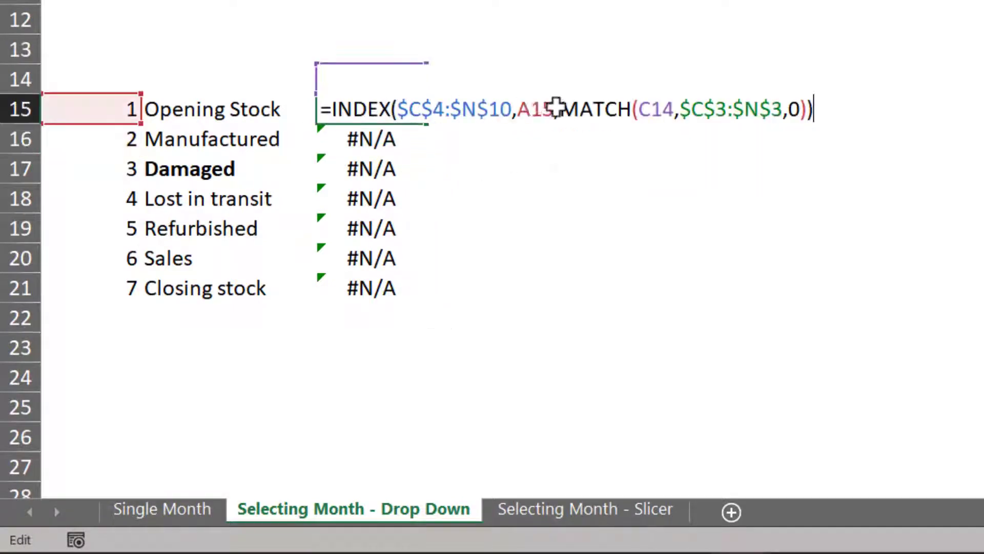
click(651, 108)
key(F4)
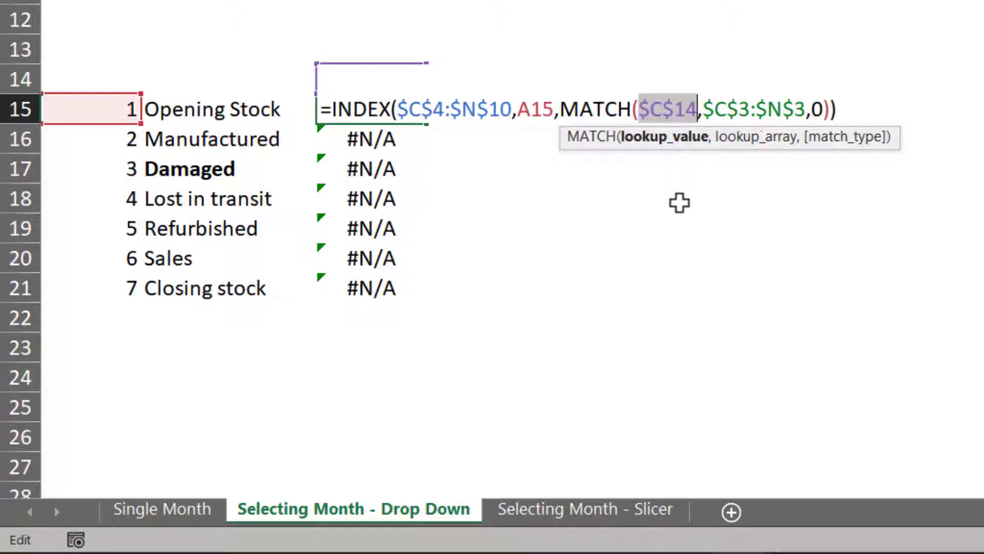
key(Return)
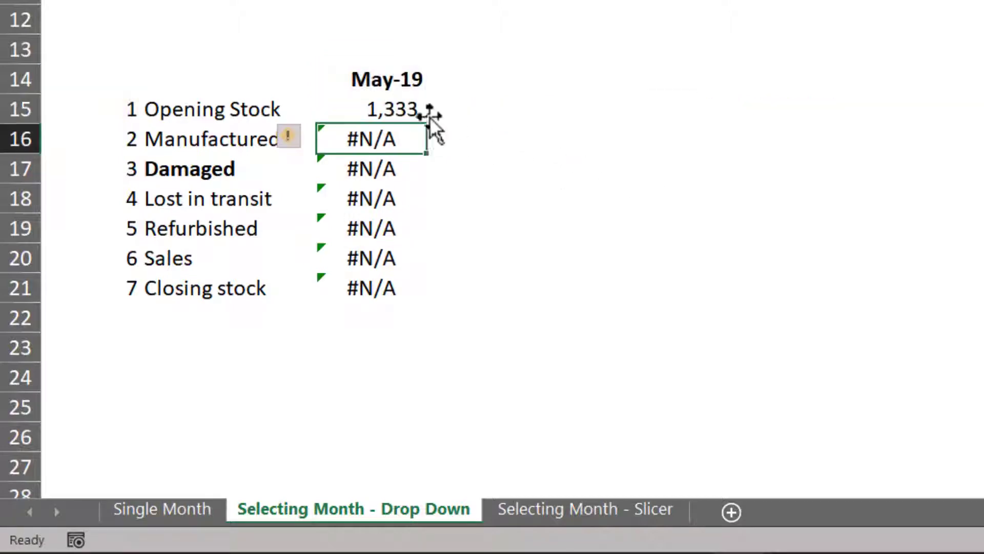
click(389, 102)
double_click(426, 124)
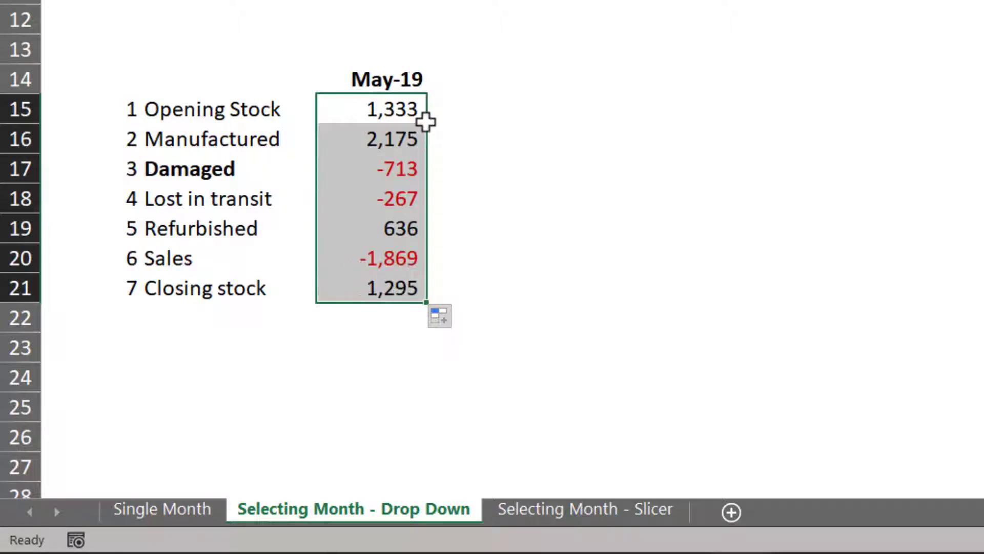
click(408, 115)
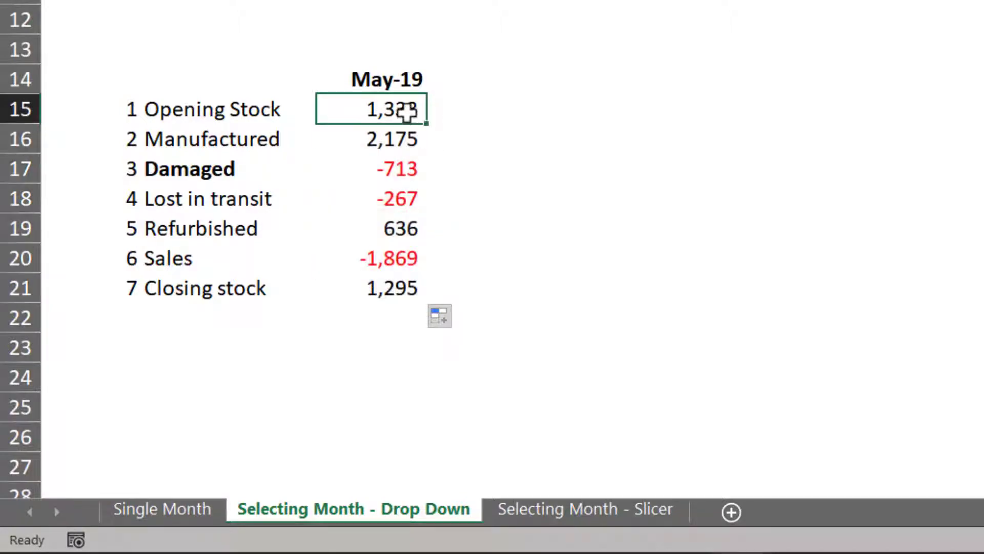
- Choose Jul-19 from the month drop-down in C14
click(399, 82)
click(438, 82)
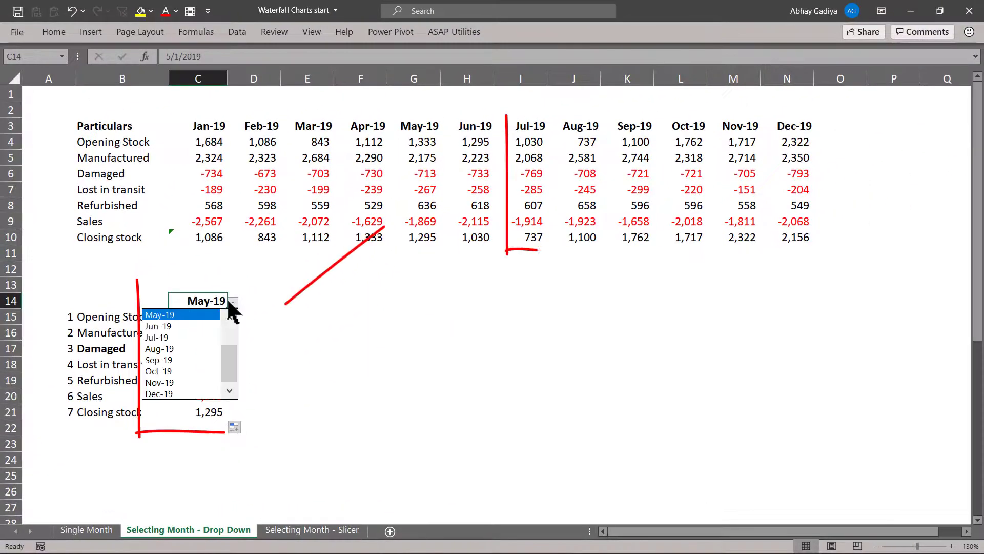
click(197, 336)
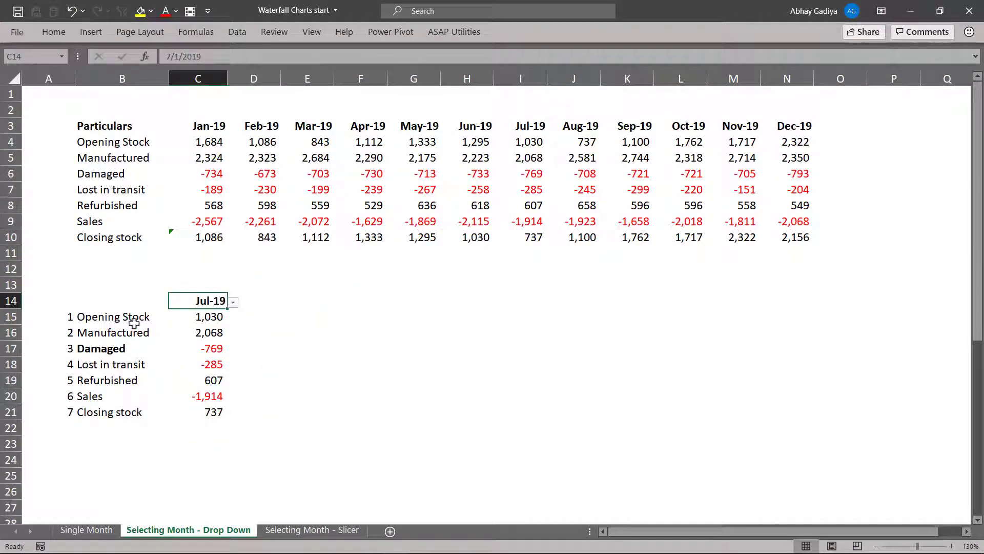
- Insert a waterfall chart from B15:C21 and place it beside the lookup table, below the monthly data
drag(132, 318, 201, 411)
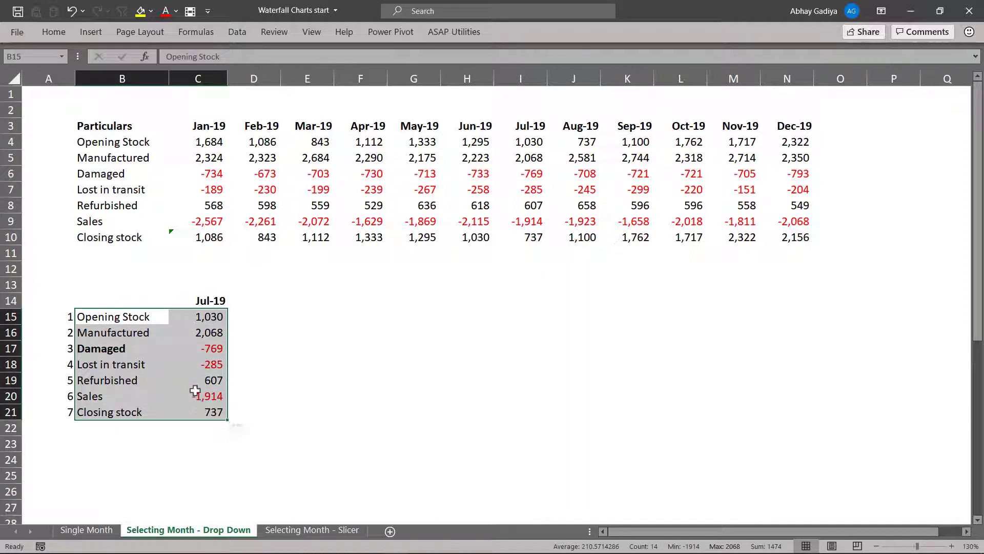
click(95, 32)
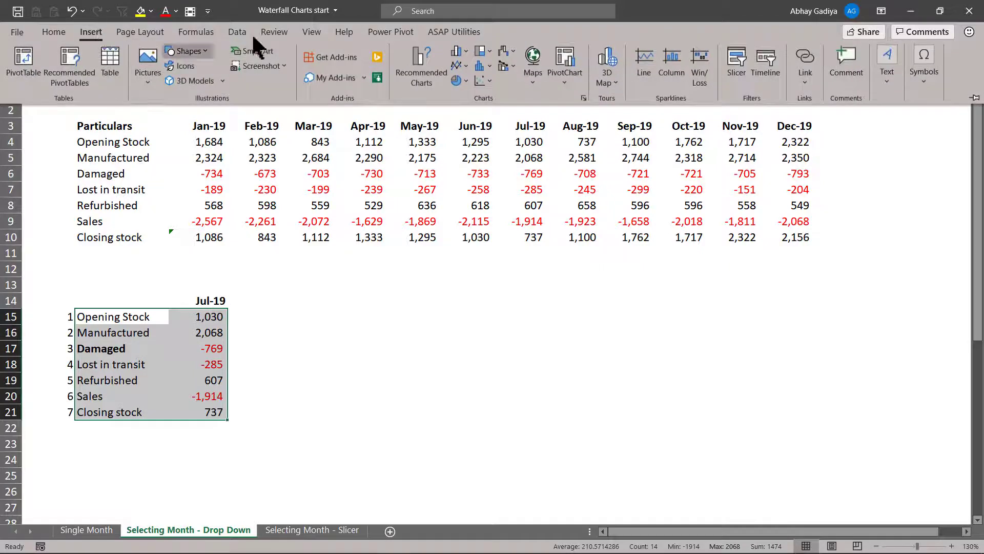
click(511, 50)
click(516, 95)
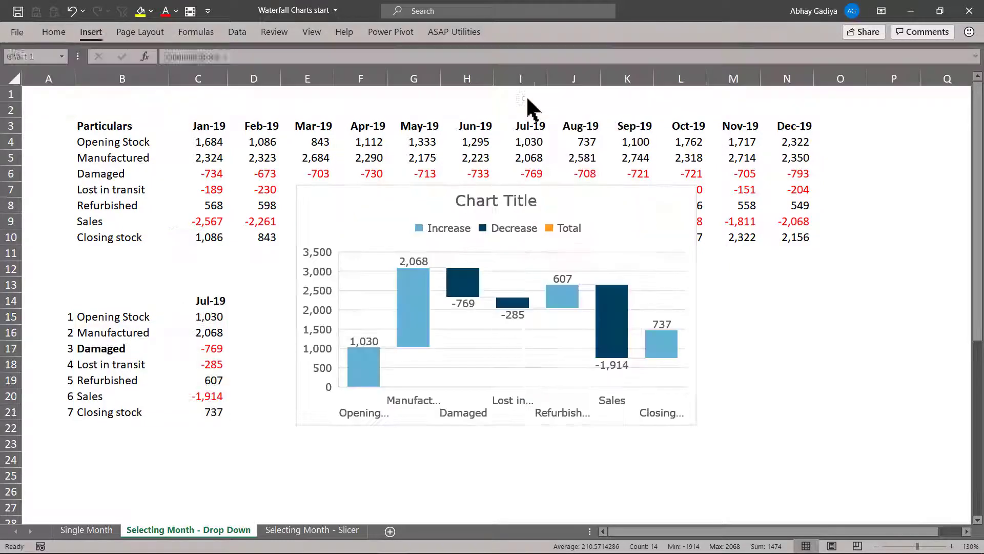
drag(380, 191, 360, 293)
scroll(360, 293, down, 3)
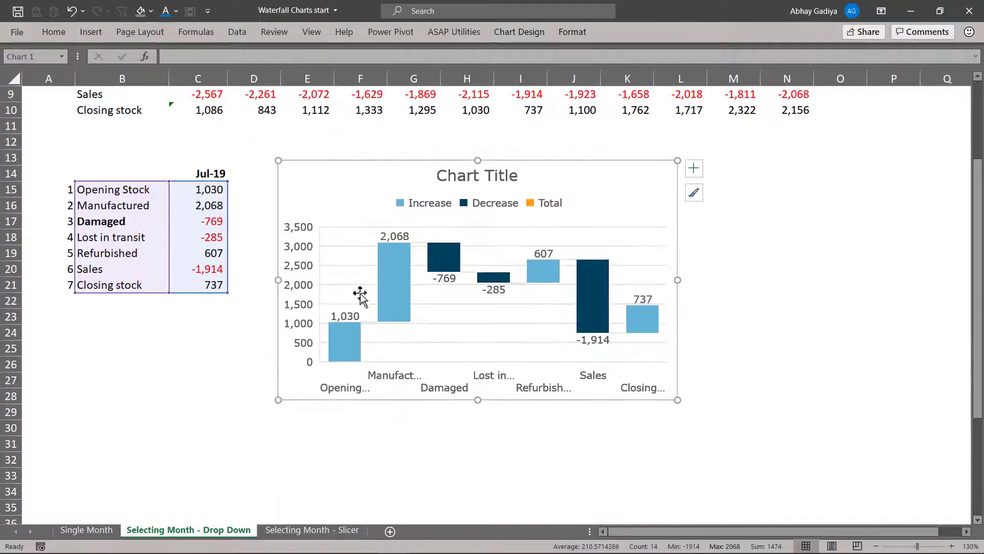
drag(327, 197, 314, 212)
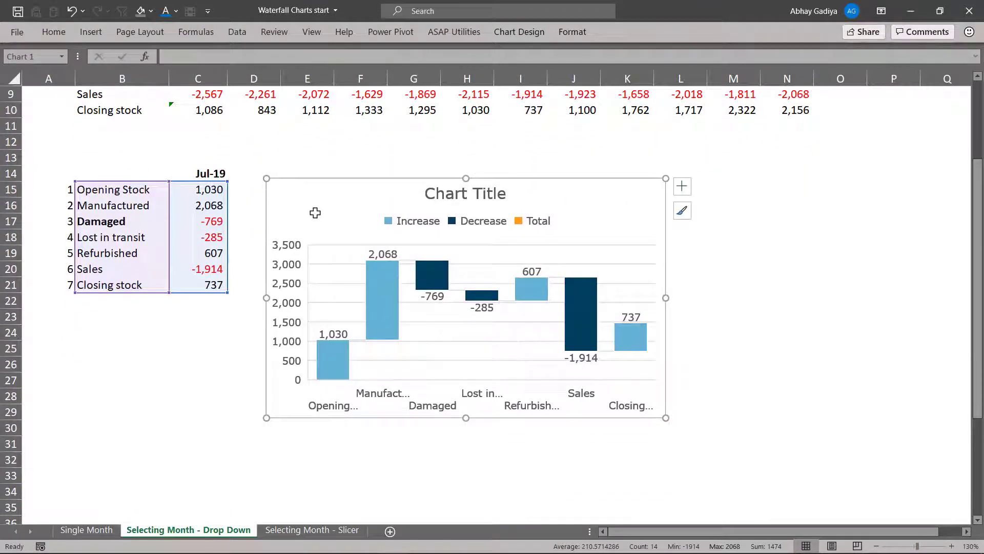
- Resize the waterfall chart to 8" wide and 4" high
click(576, 34)
click(913, 77)
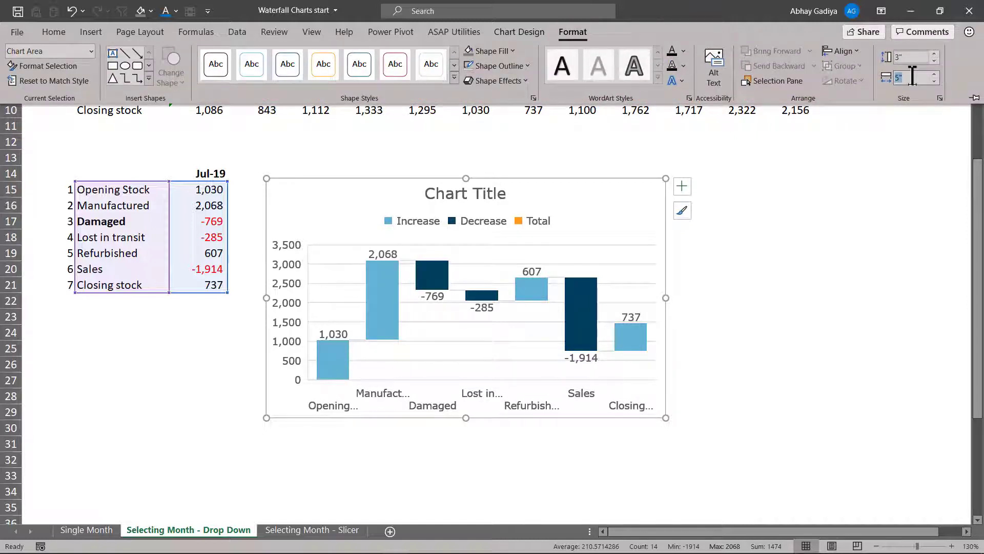
key(Return)
click(913, 56)
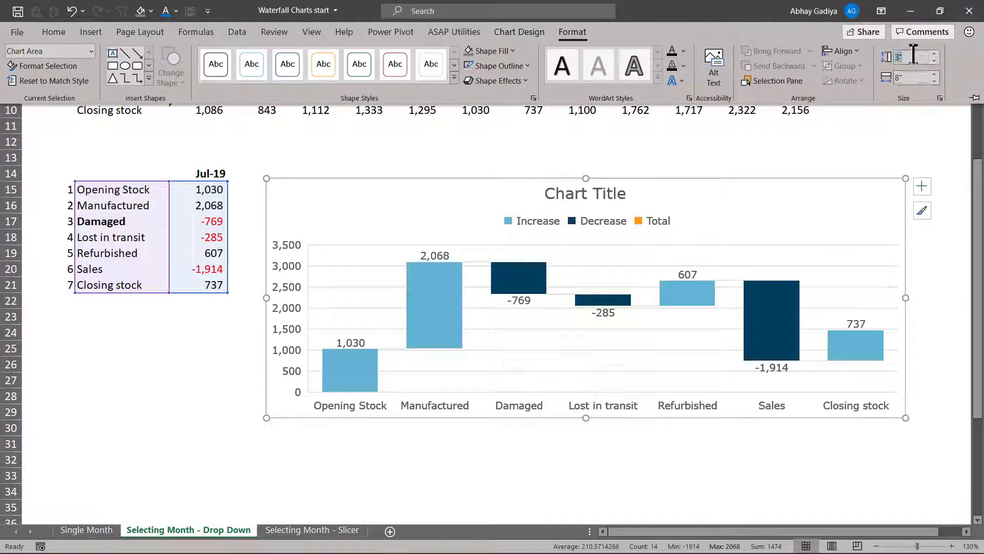
key(Return)
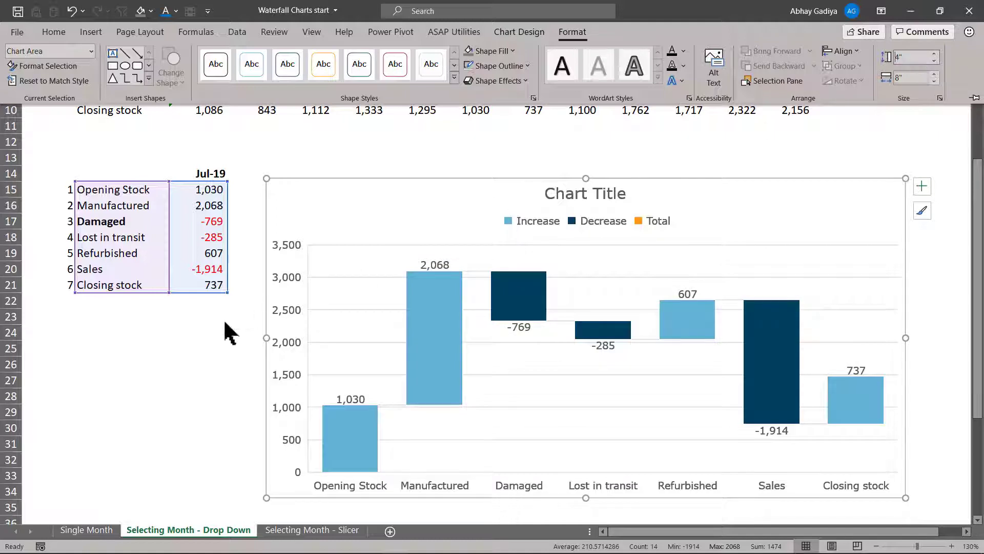
- Try to transfer the Single Month chart's formatting onto the drop-down sheet's waterfall chart by copy and paste, and undo the paste
click(198, 331)
click(86, 529)
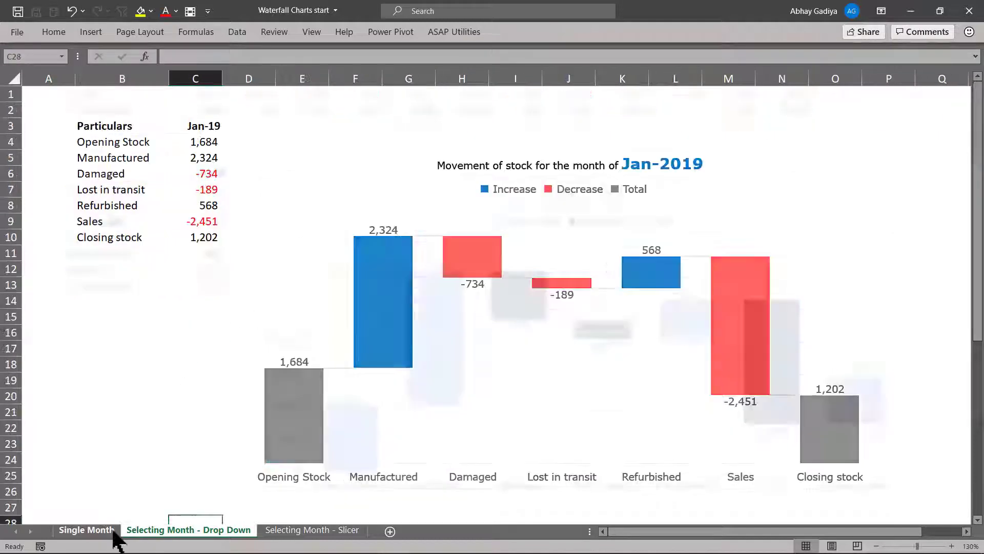
click(313, 216)
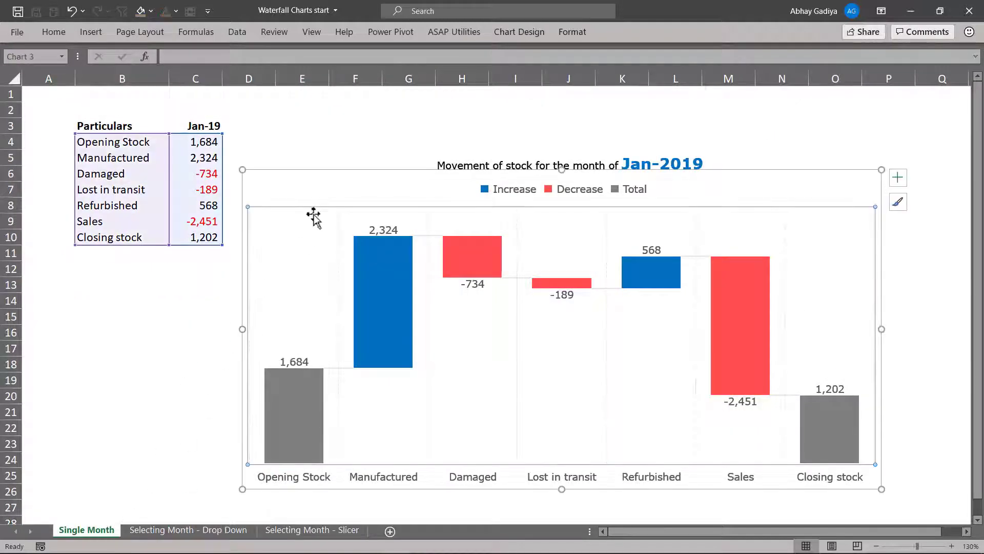
click(305, 189)
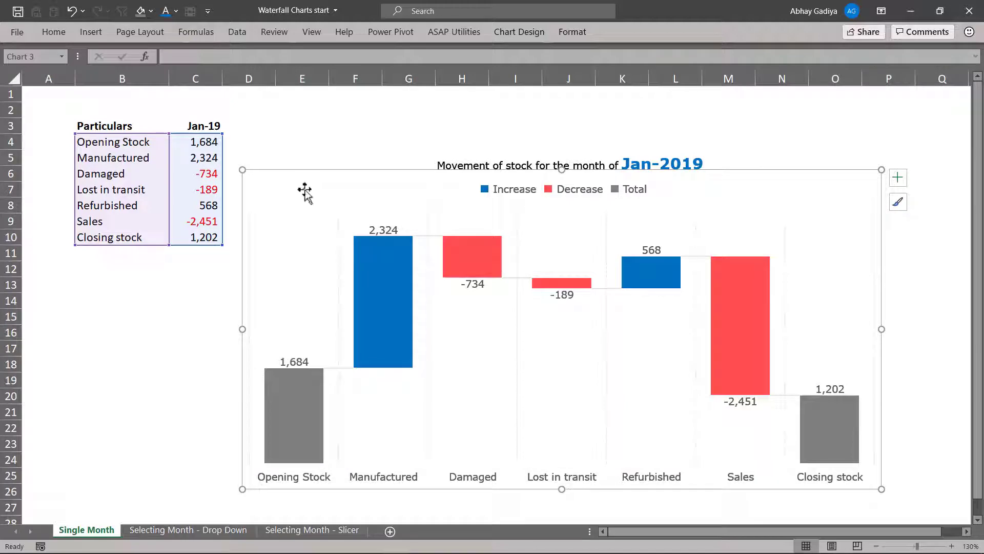
click(197, 529)
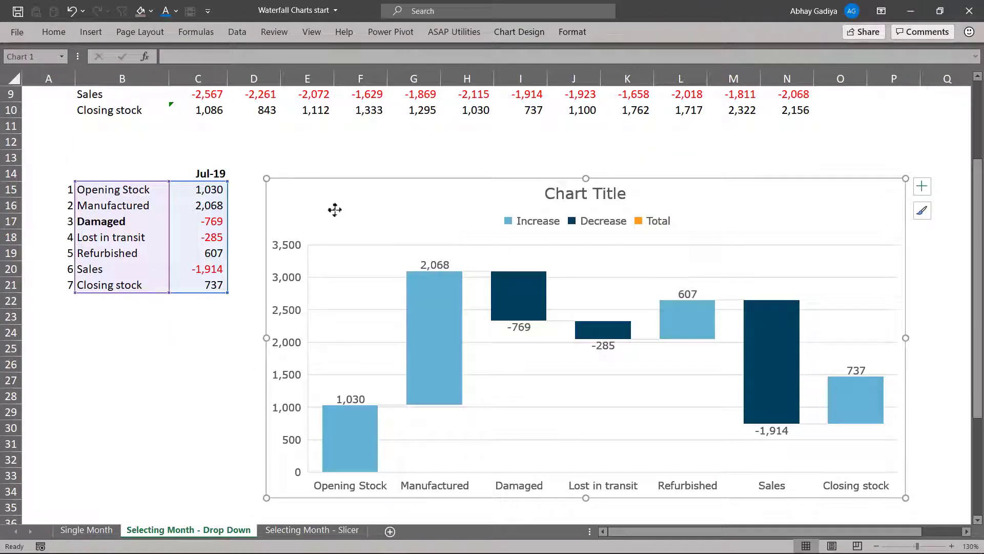
key(ctrl+alt+v)
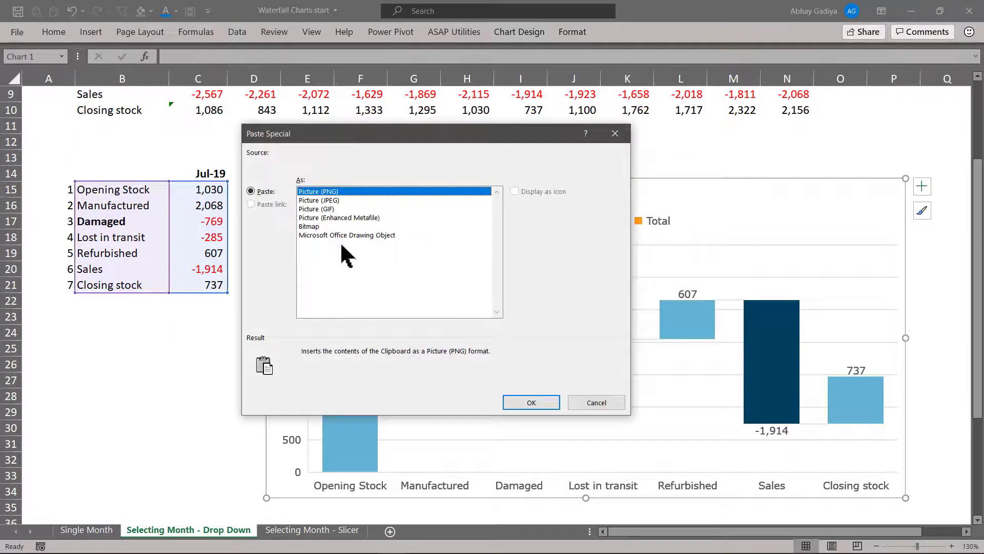
key(Escape)
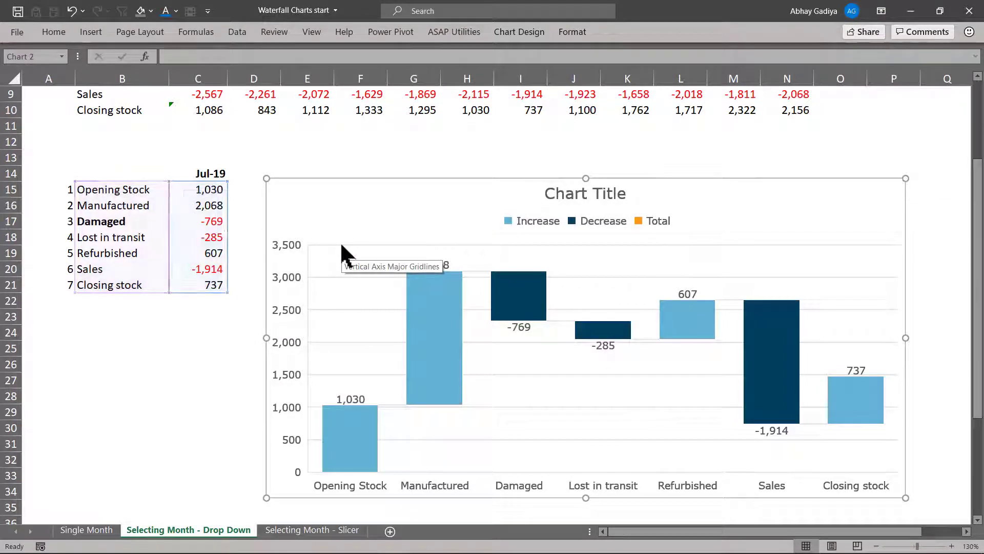
key(ctrl+v)
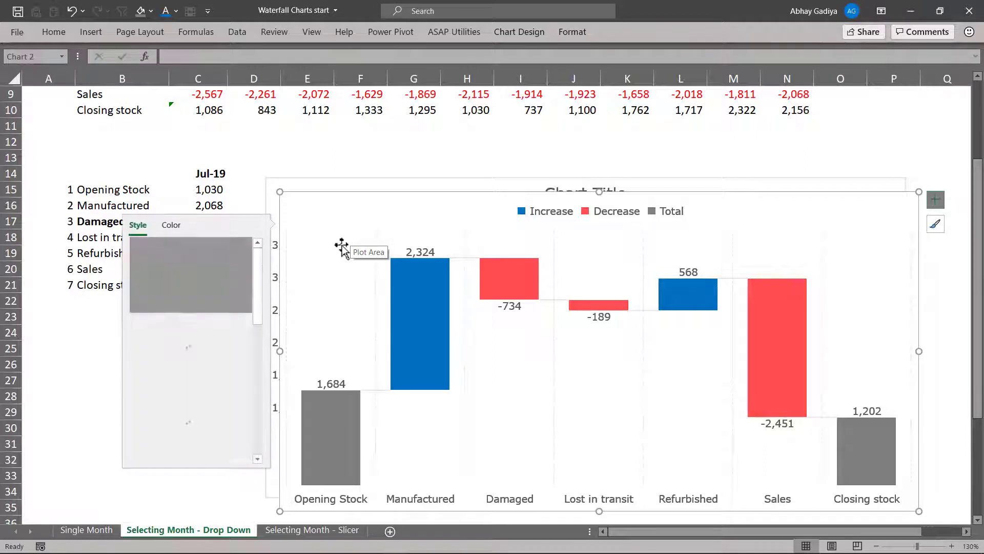
key(ctrl+z)
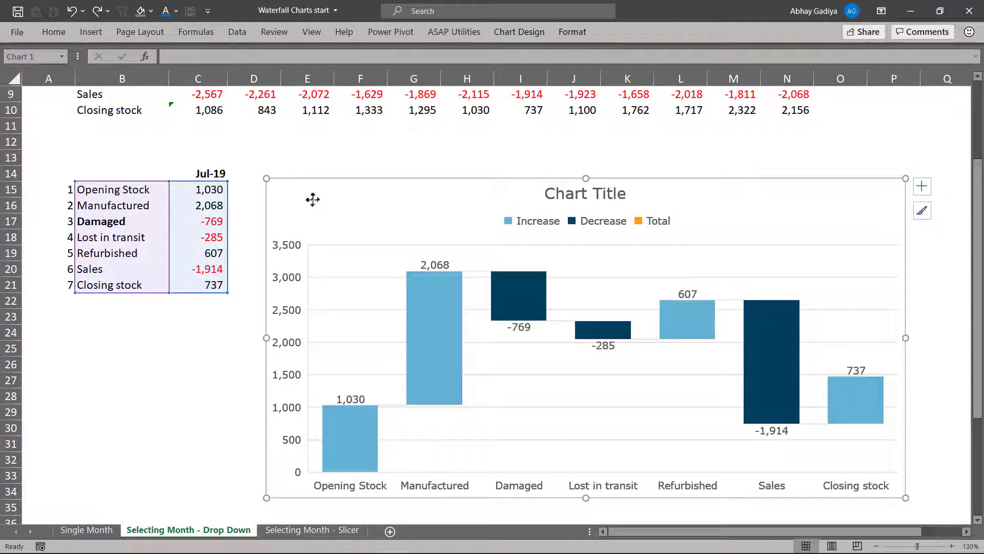
- Delete the vertical axis and the horizontal gridlines from the waterfall chart
click(290, 275)
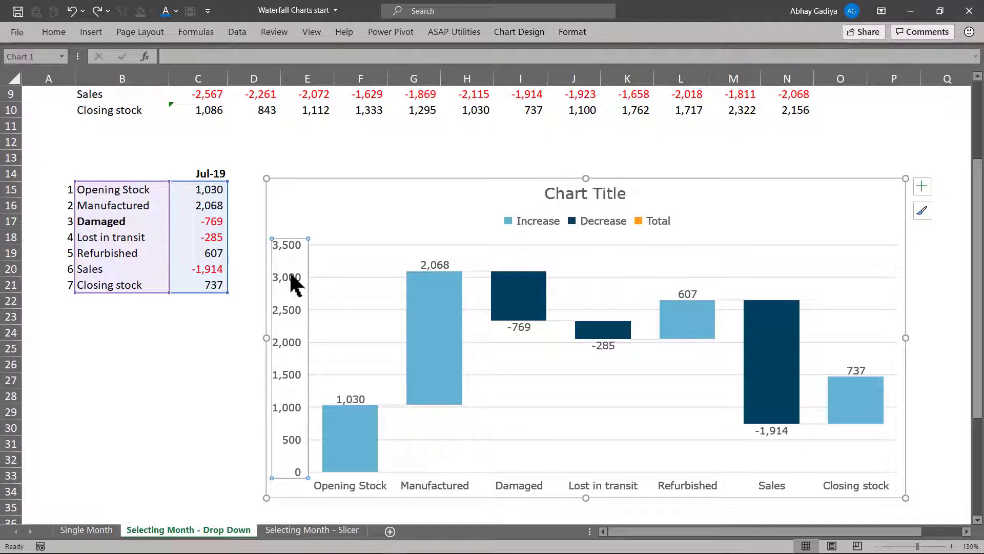
key(Delete)
click(328, 274)
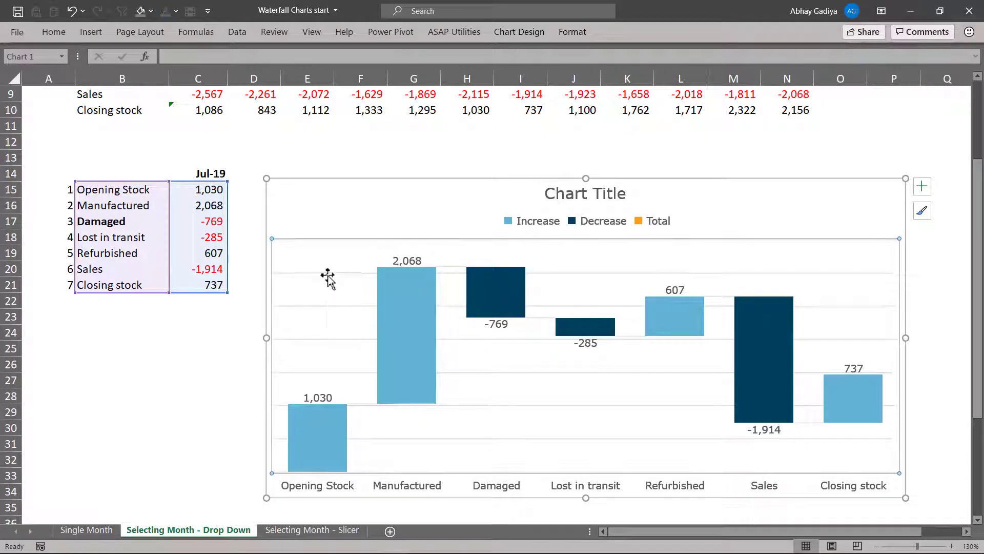
key(Delete)
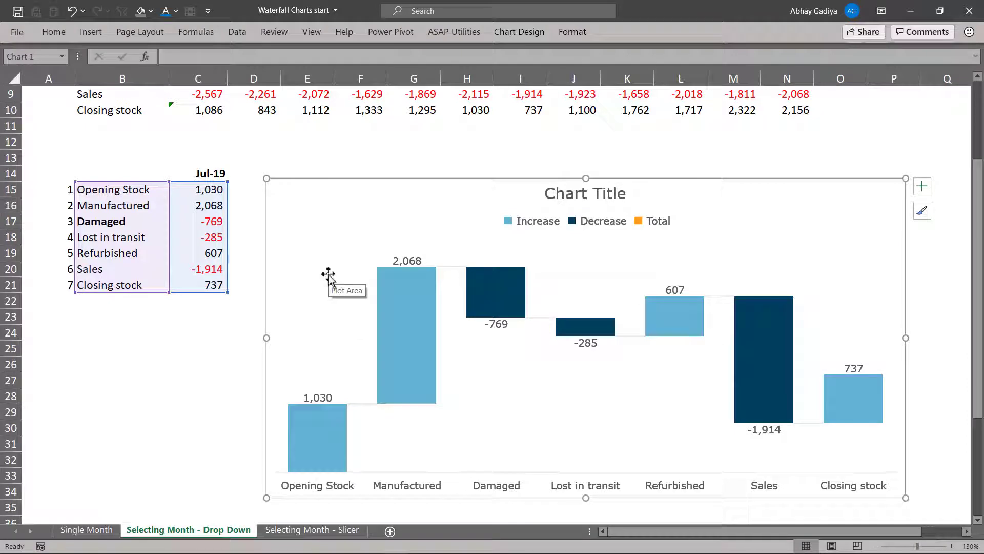
- Set the Opening Stock and Closing stock columns of the waterfall chart as totals
click(329, 435)
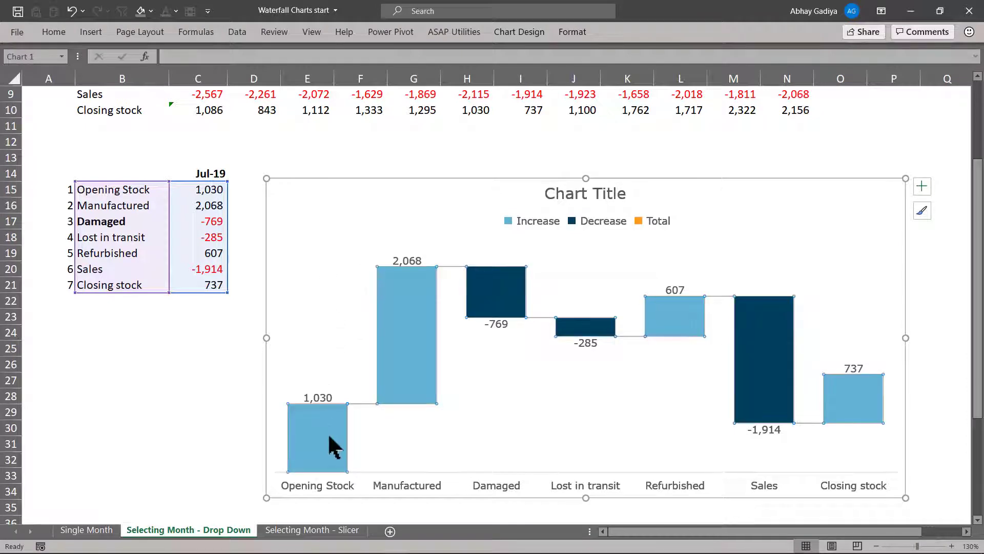
click(328, 435)
right_click(329, 434)
click(382, 408)
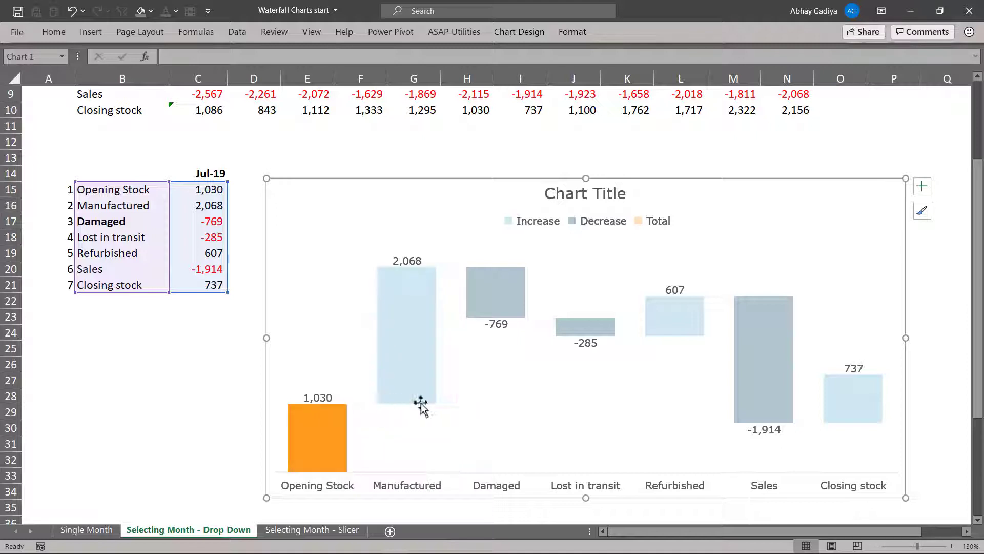
click(863, 396)
right_click(861, 395)
click(828, 379)
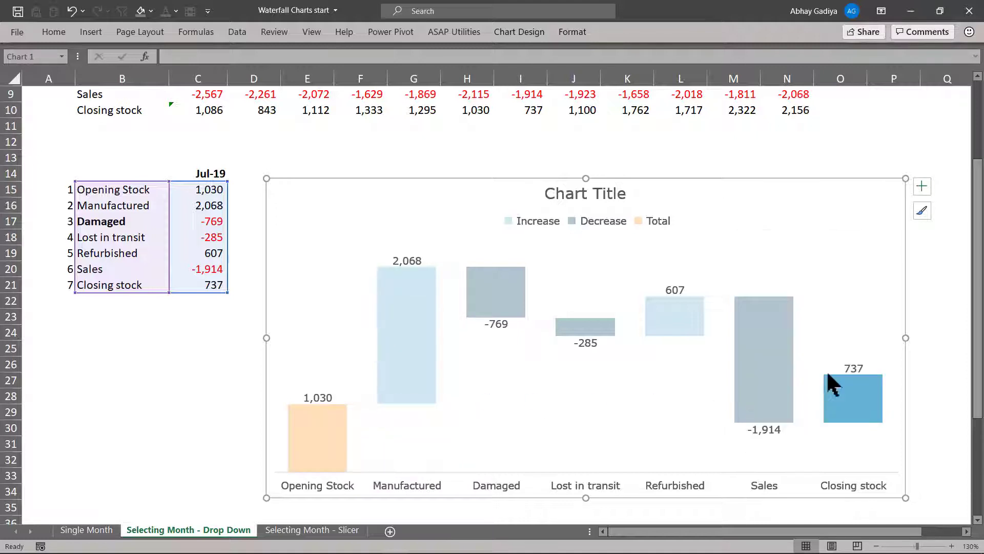
- Fill the Increase columns with the standard blue through their legend entry
double_click(539, 222)
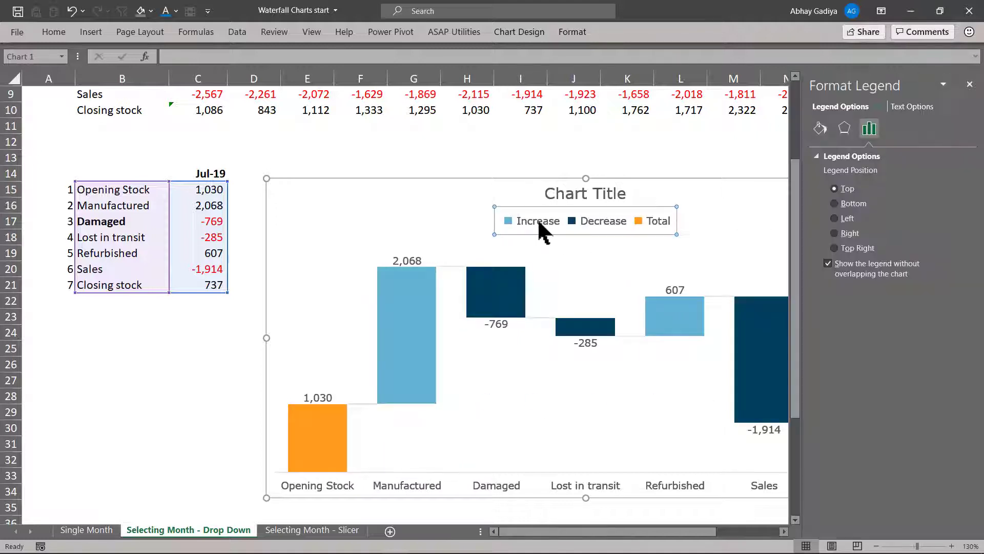
right_click(538, 221)
click(538, 221)
right_click(519, 220)
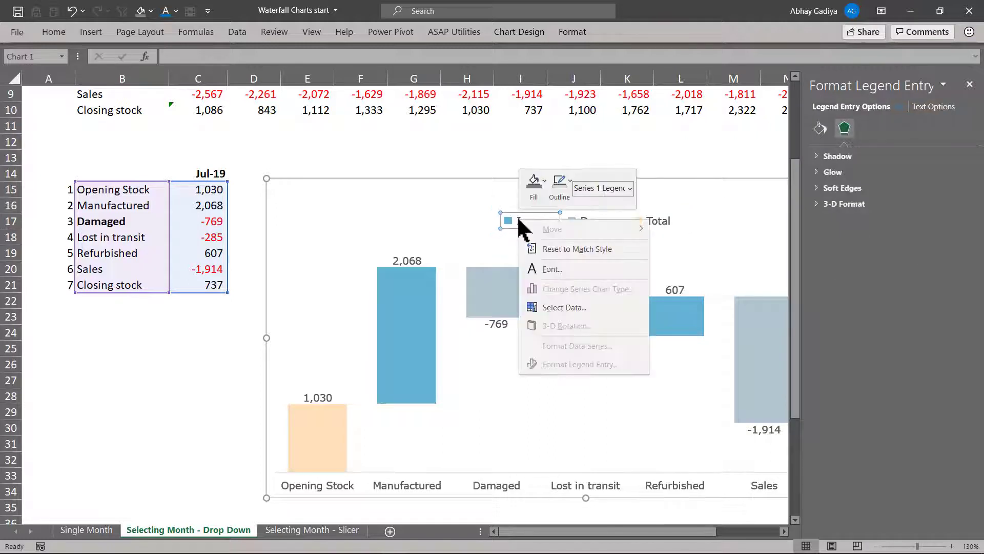
click(535, 183)
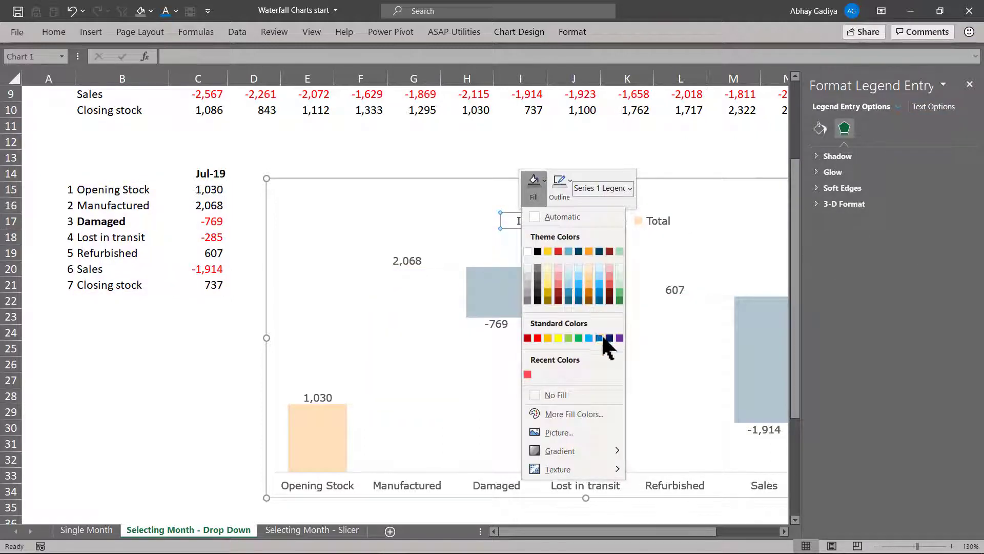
click(604, 339)
- Fill the Decrease columns with the recently used light red through their legend entry
click(596, 220)
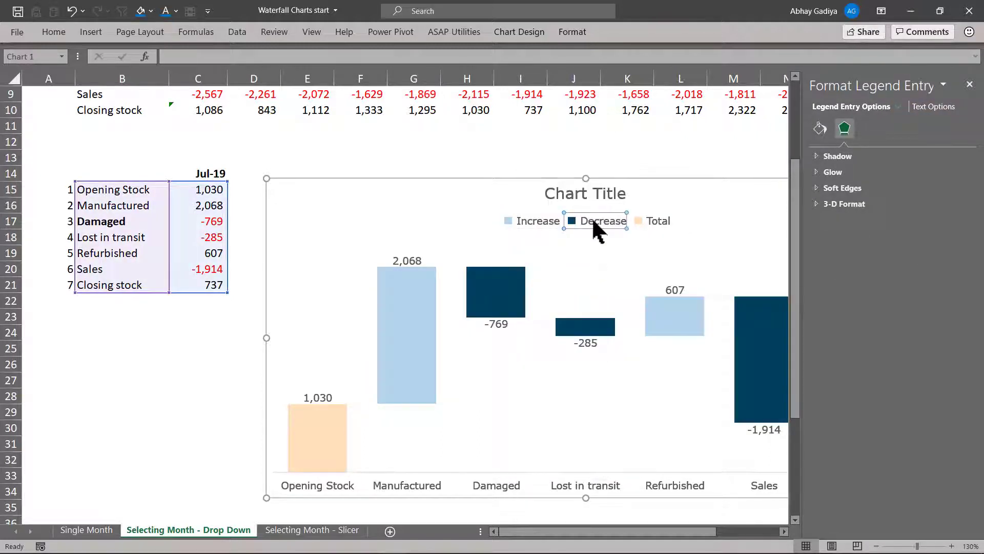
right_click(592, 218)
click(619, 182)
click(604, 374)
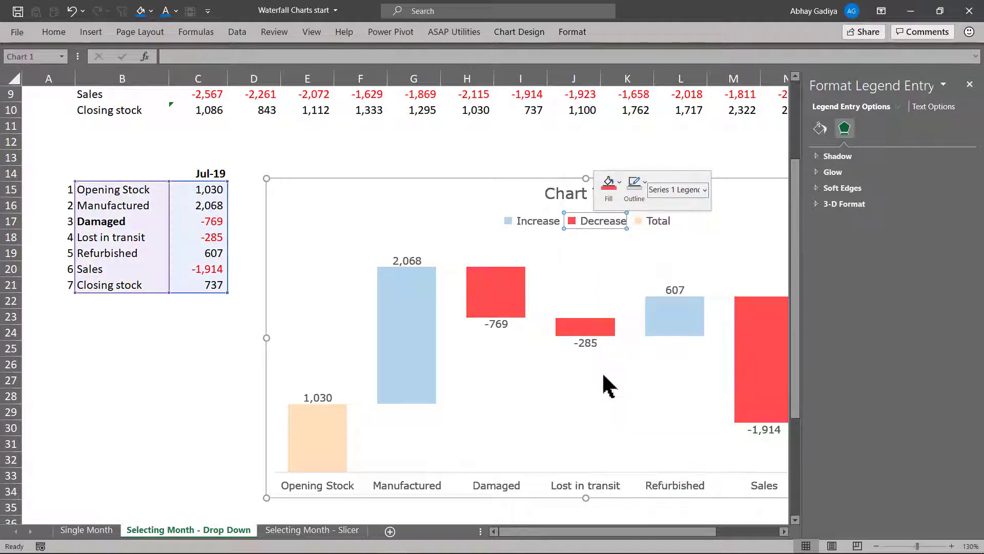
- Fill the Total columns with gray through their legend entry and close the formatting pane
click(655, 220)
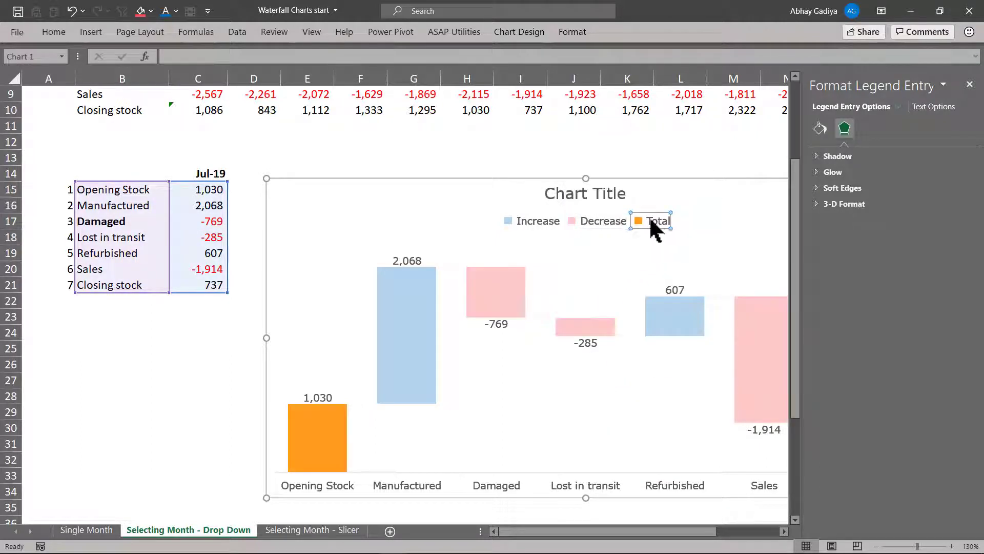
right_click(651, 219)
click(666, 182)
key(Escape)
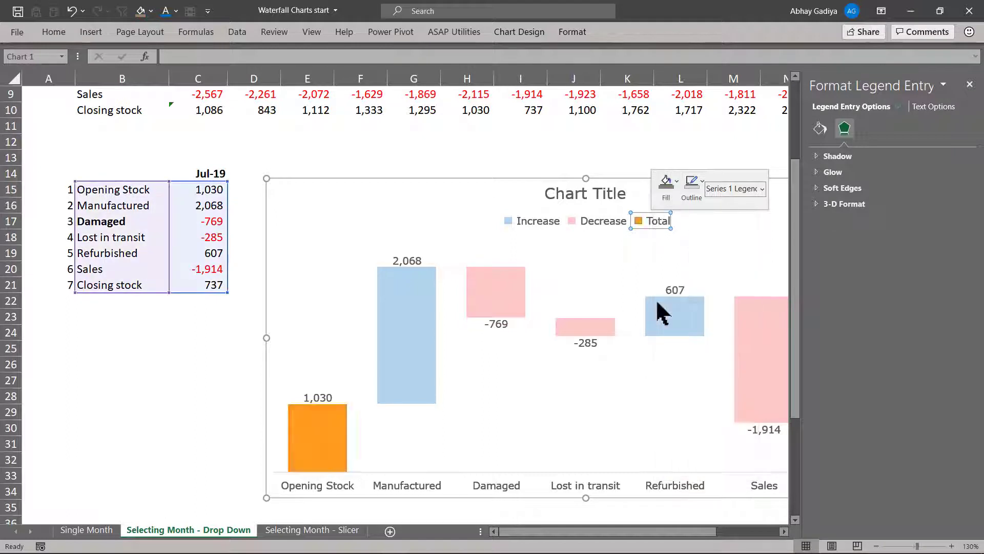
click(540, 186)
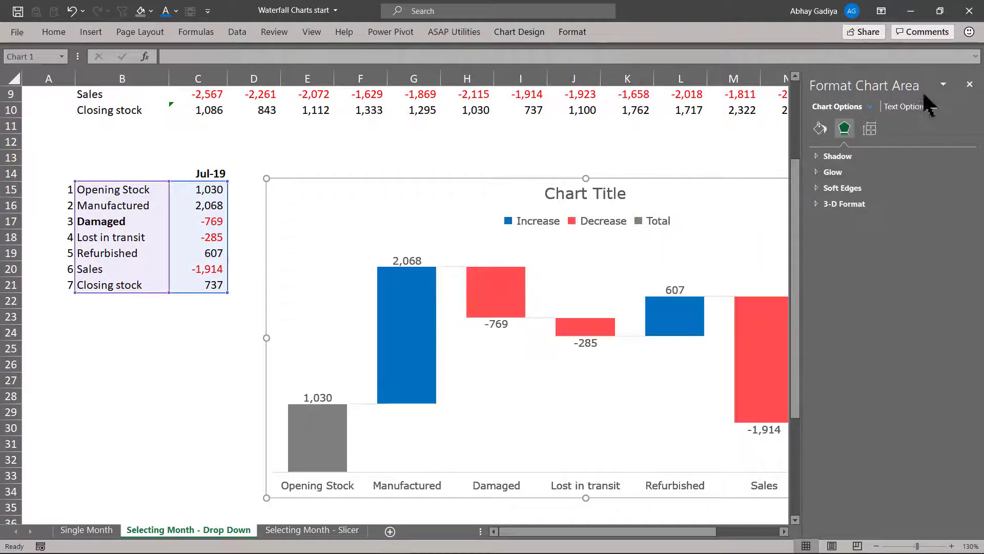
click(969, 84)
- Delete the default chart title from the waterfall chart and deselect the chart
click(608, 200)
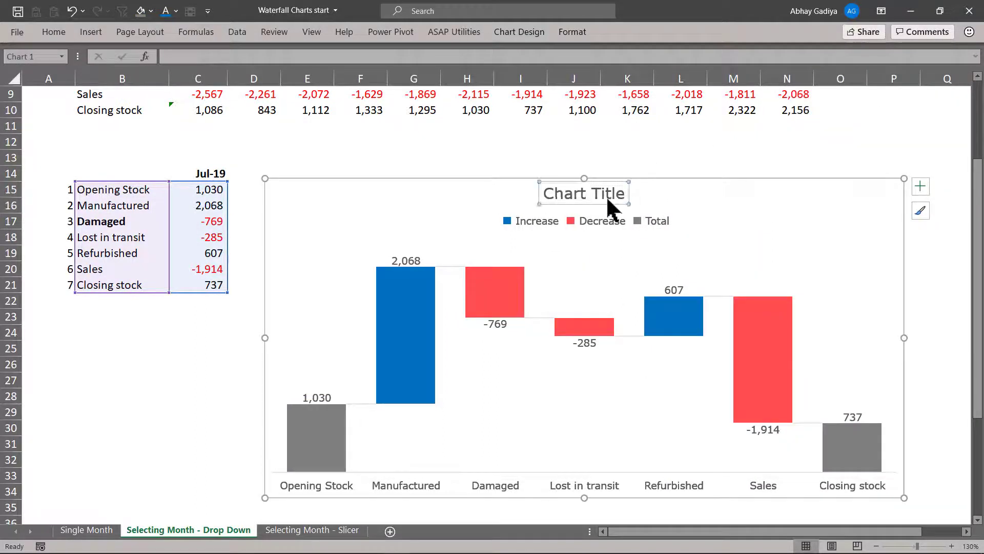
key(Delete)
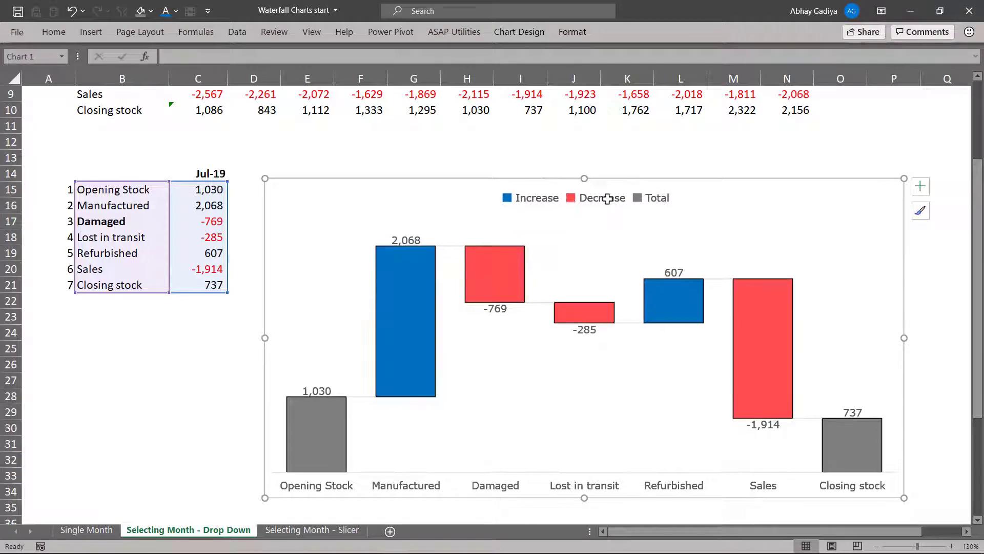
click(569, 30)
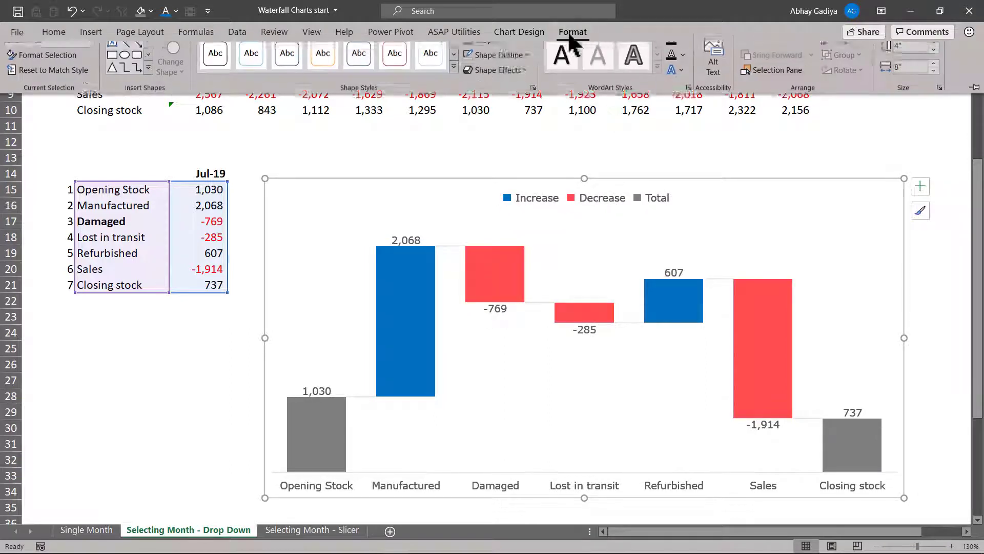
click(367, 156)
- Copy the "Movement of stock for the month of" title text box from the Single Month sheet and position it above the drop-down chart's legend
click(86, 530)
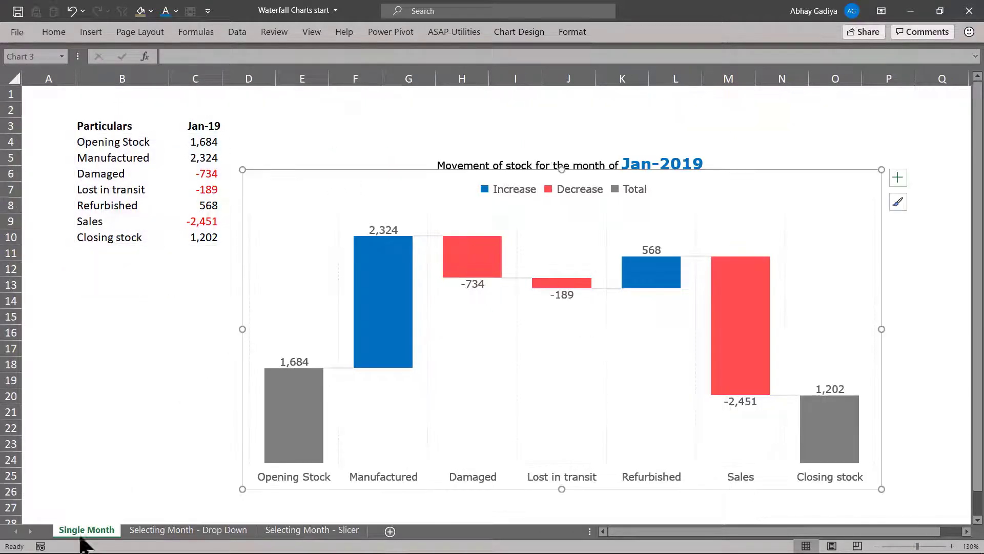
click(370, 160)
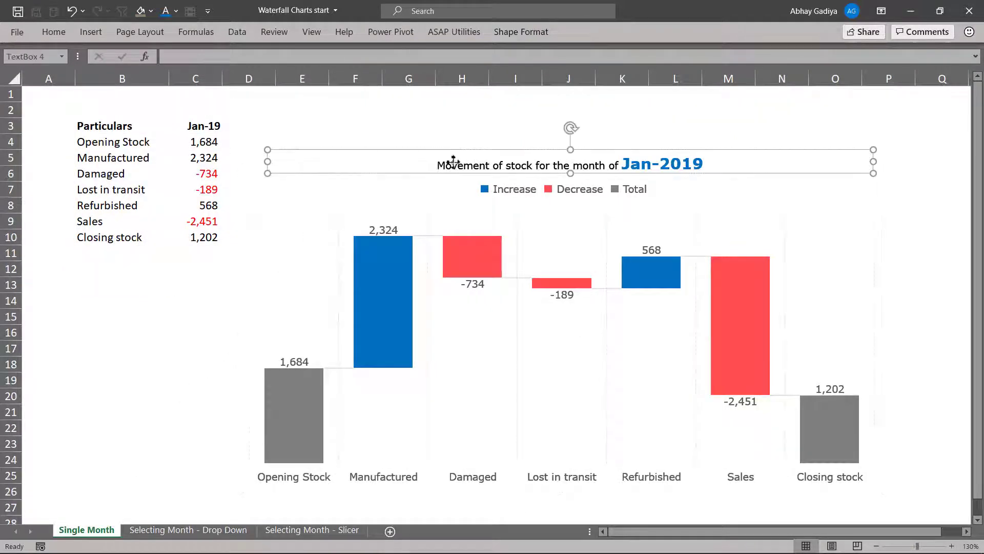
click(186, 528)
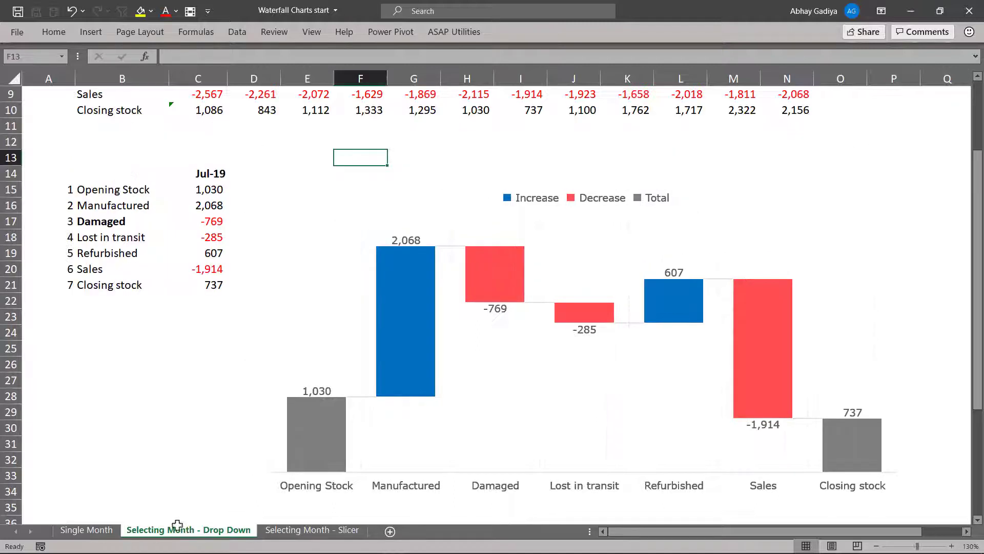
click(300, 160)
key(ctrl+v)
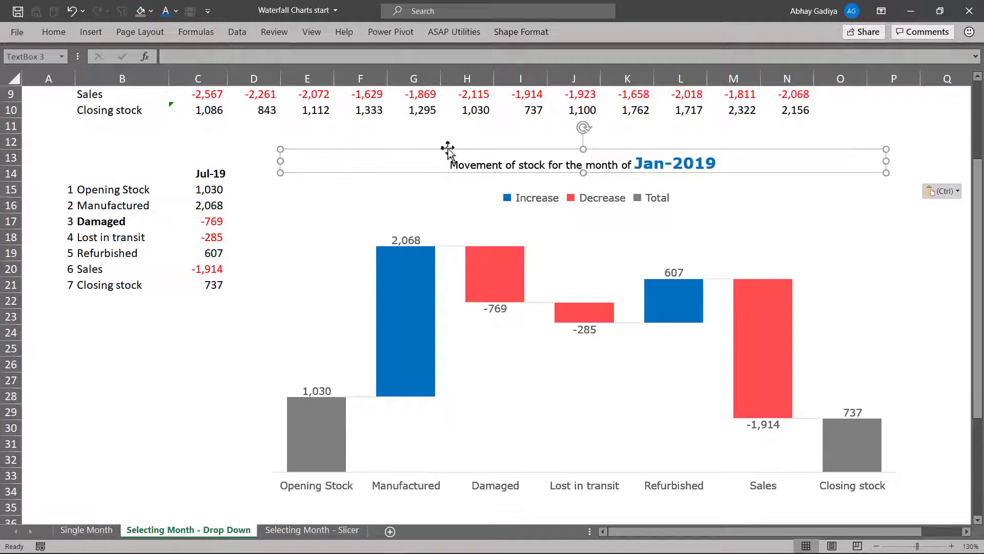
mouse_move(448, 149)
mouse_down()
mouse_move(439, 208)
mouse_move(435, 159)
mouse_up()
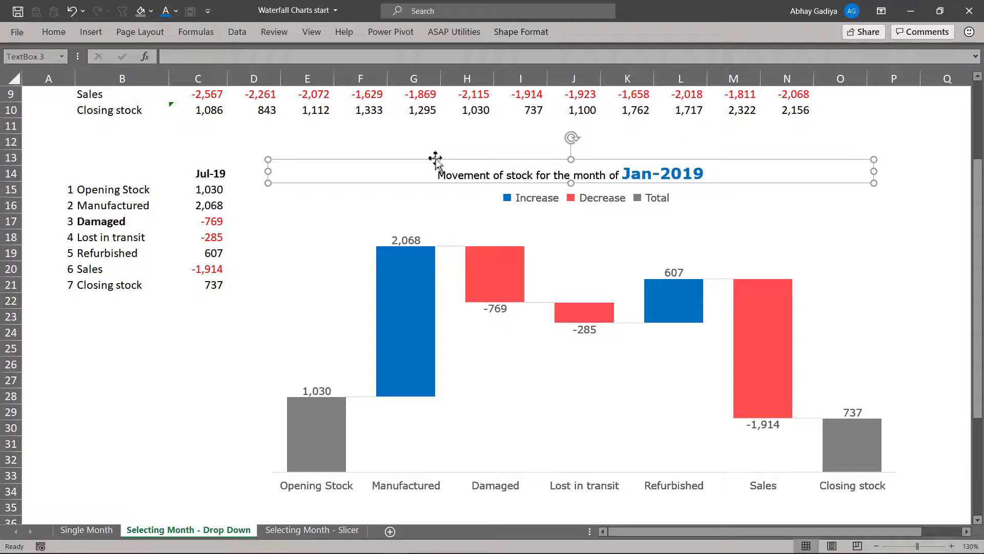
click(211, 173)
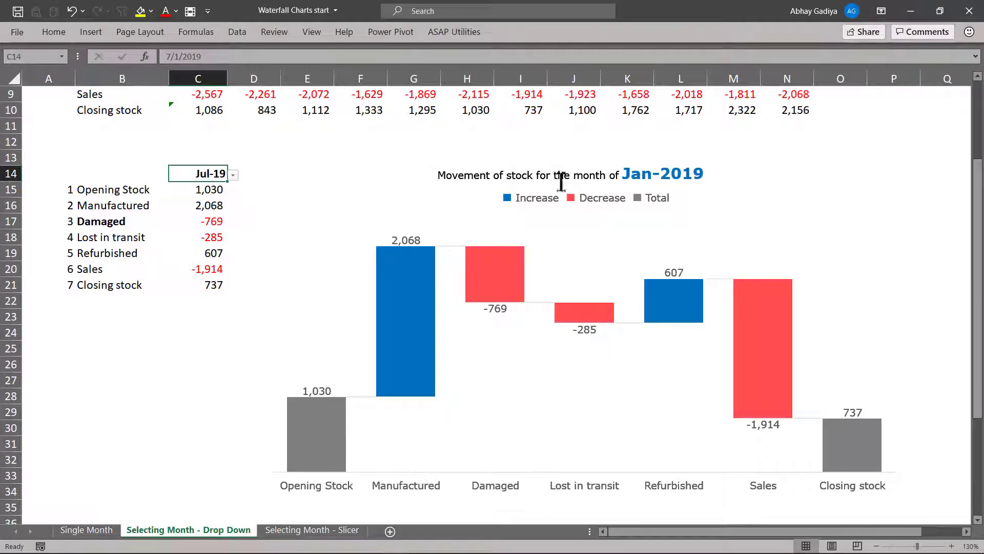
click(632, 174)
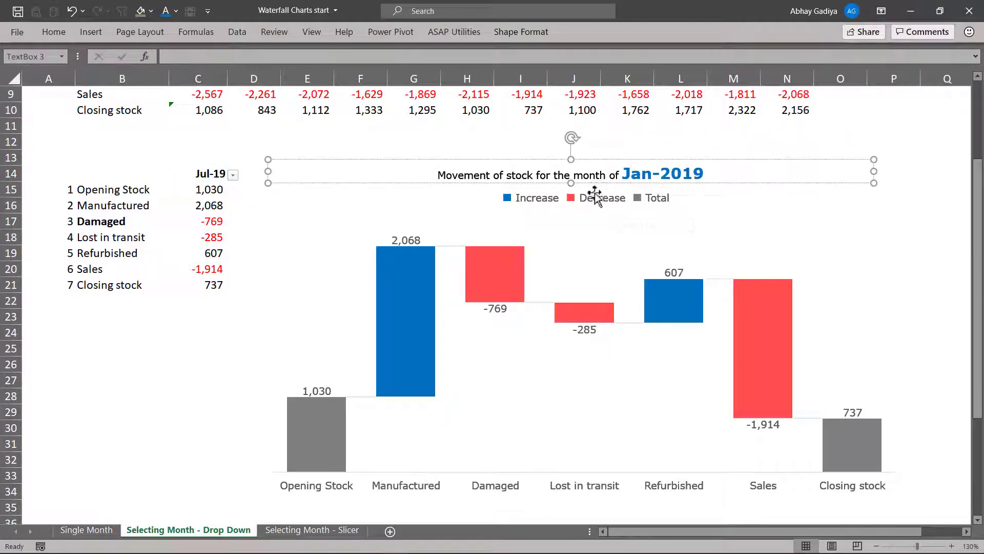
click(230, 174)
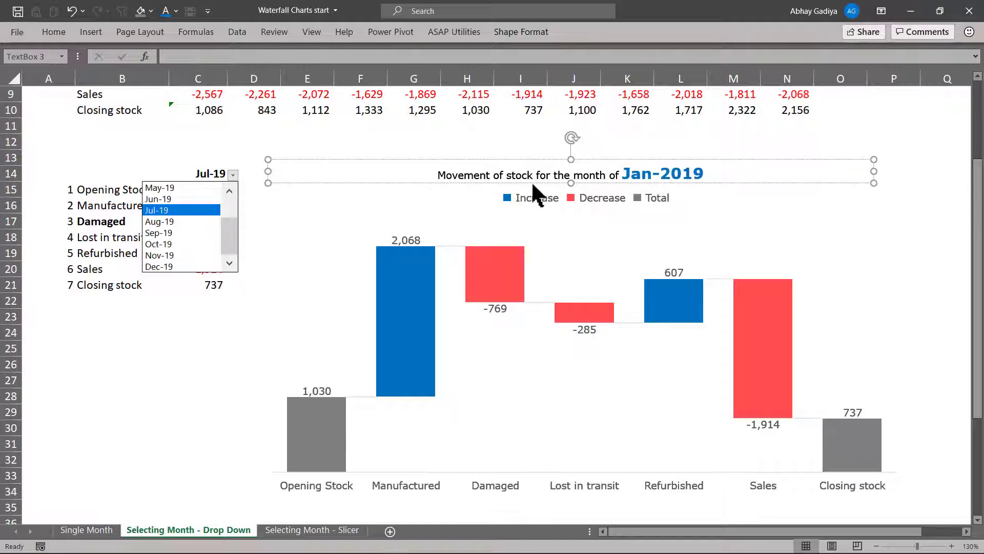
- Enter a formula in F12 joining the copied text "Movement of stock for the month of " with the selected month in C14
click(619, 175)
drag(620, 175, 439, 174)
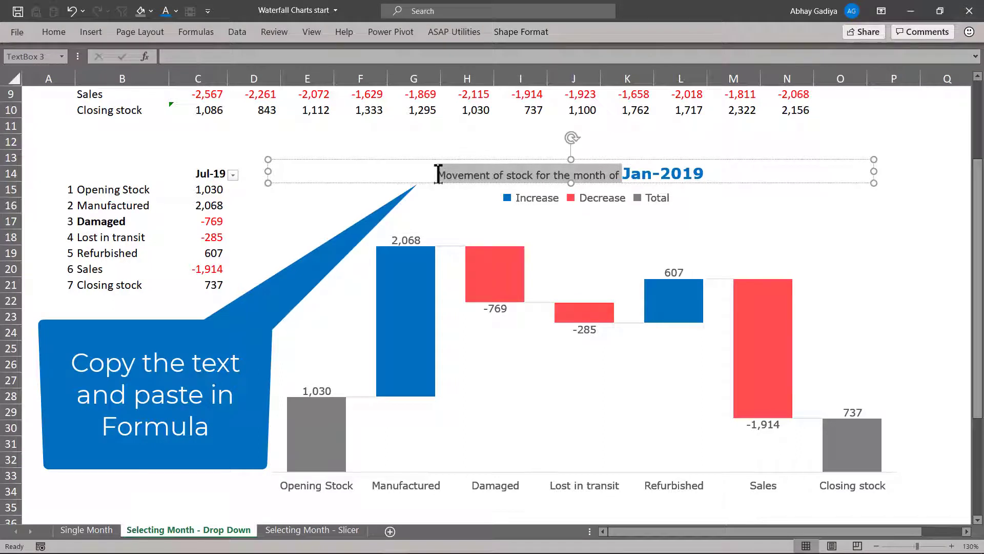
key(ctrl+c)
click(374, 140)
text(=)
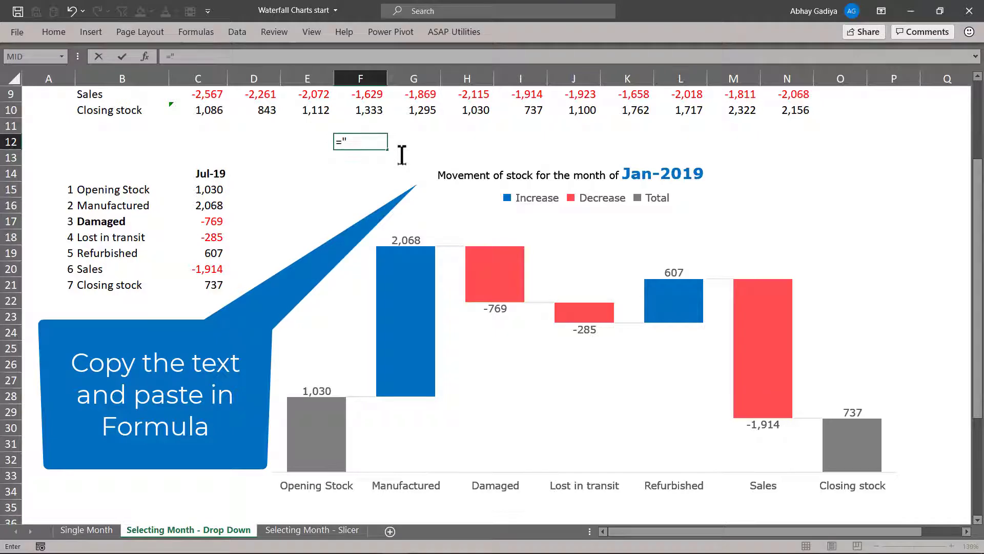
text(")
key(ctrl+v)
text(")
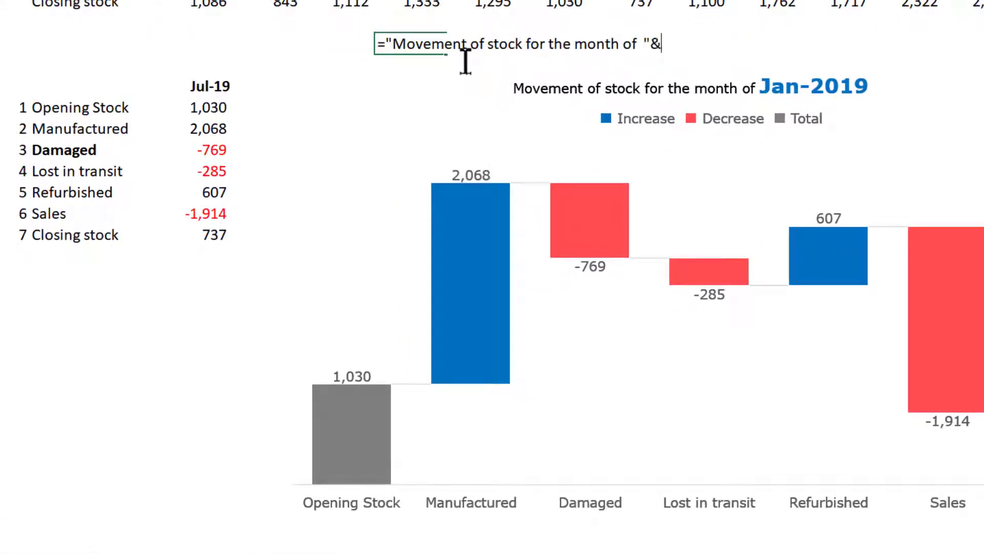
click(214, 86)
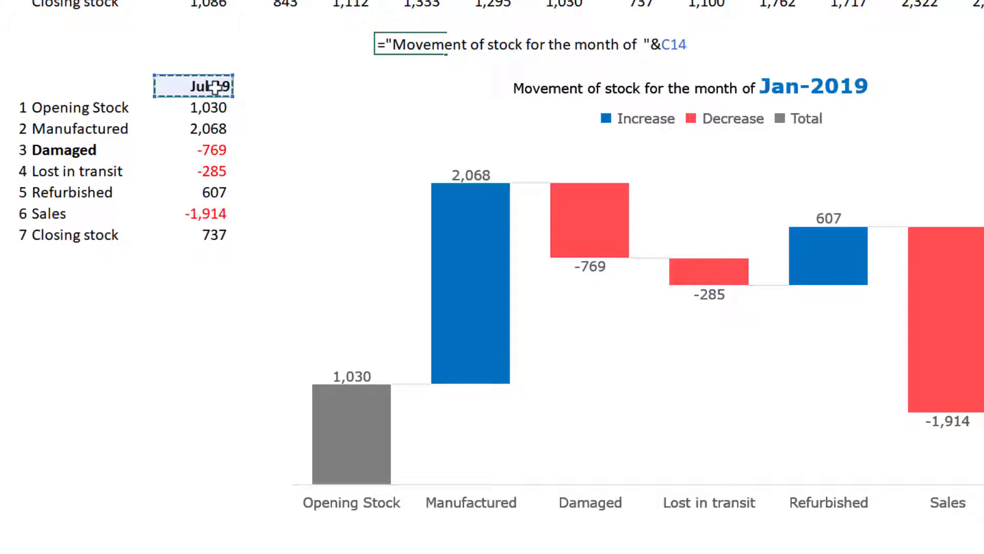
key(Return)
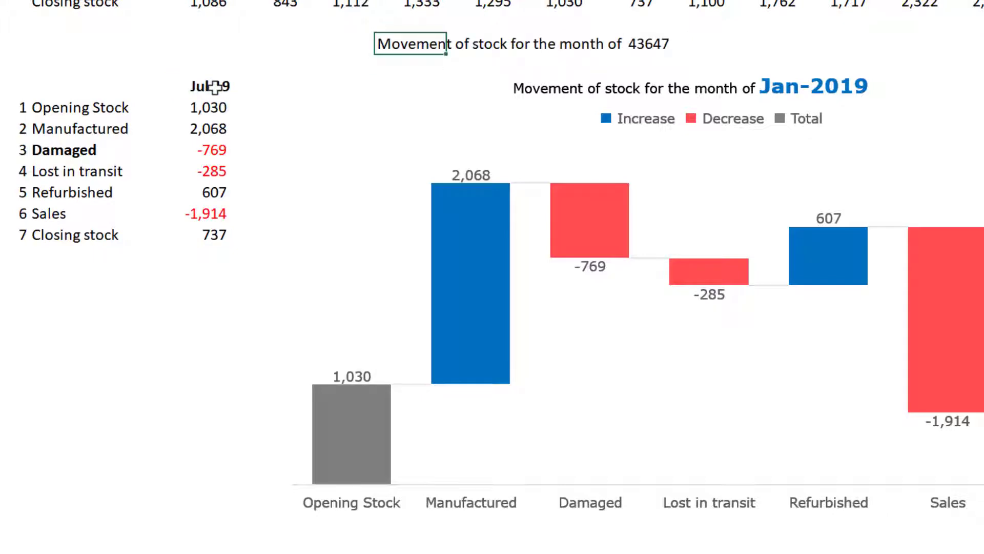
- Wrap the C14 reference in the F12 title formula in a TEXT function with the format "MMM-YY"
key(F2)
text(Text()
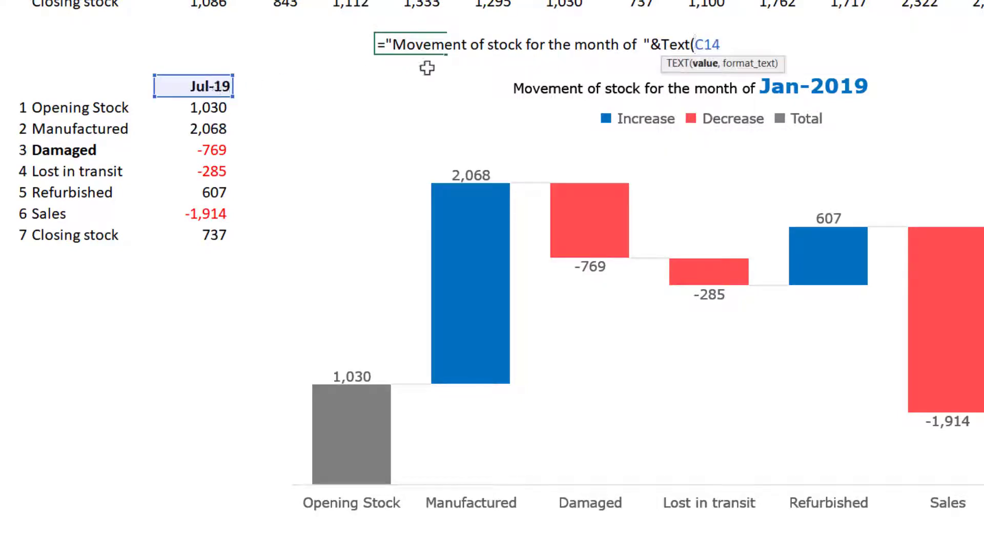
key(End)
text(,)
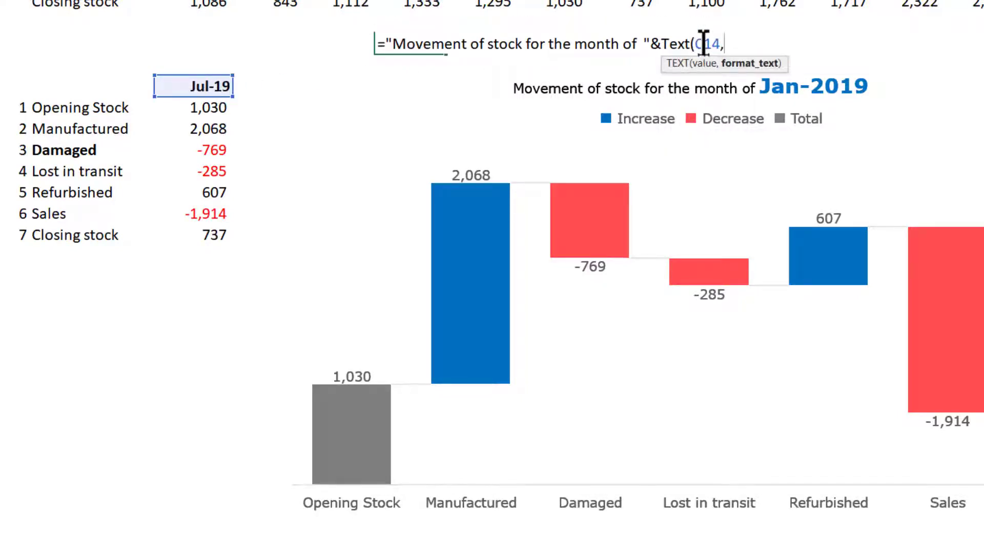
text("MMM-YY"))
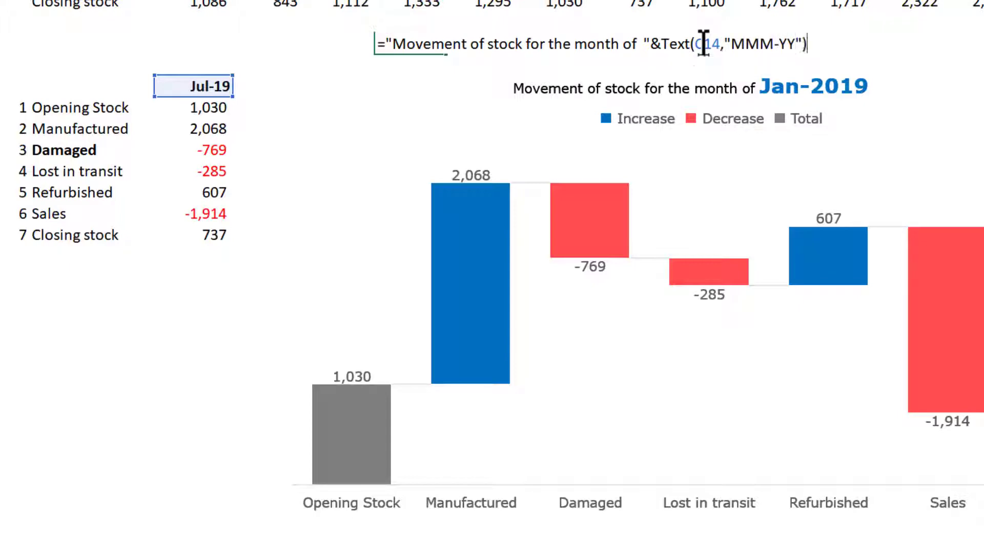
key(ctrl+Return)
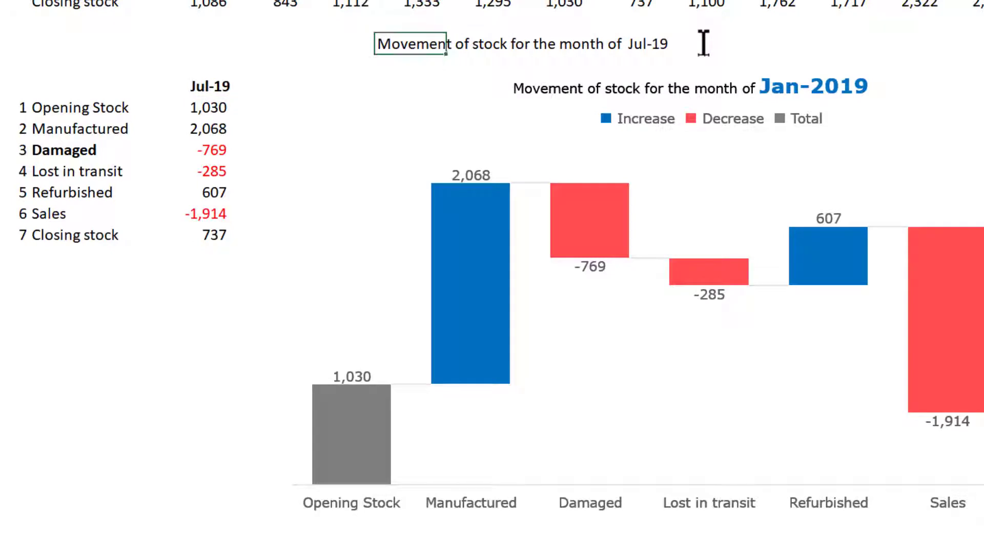
- Link the chart's title text box to cell F12 with the formula =$F$12
click(568, 86)
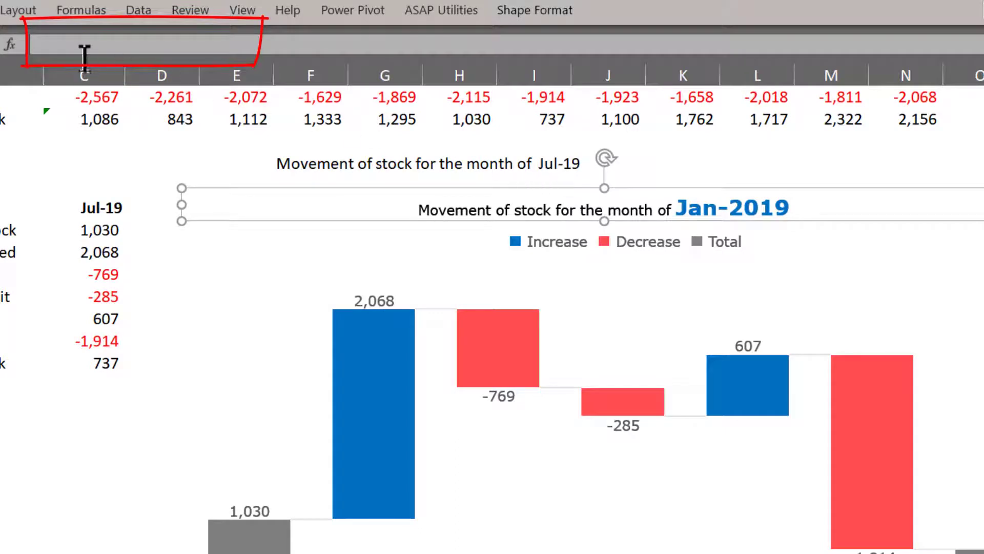
click(67, 47)
click(306, 161)
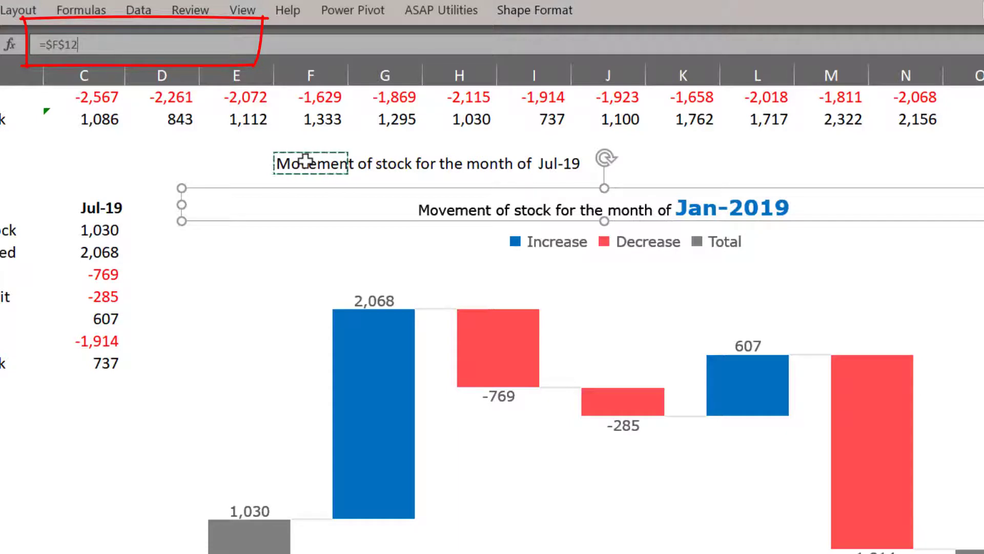
key(Return)
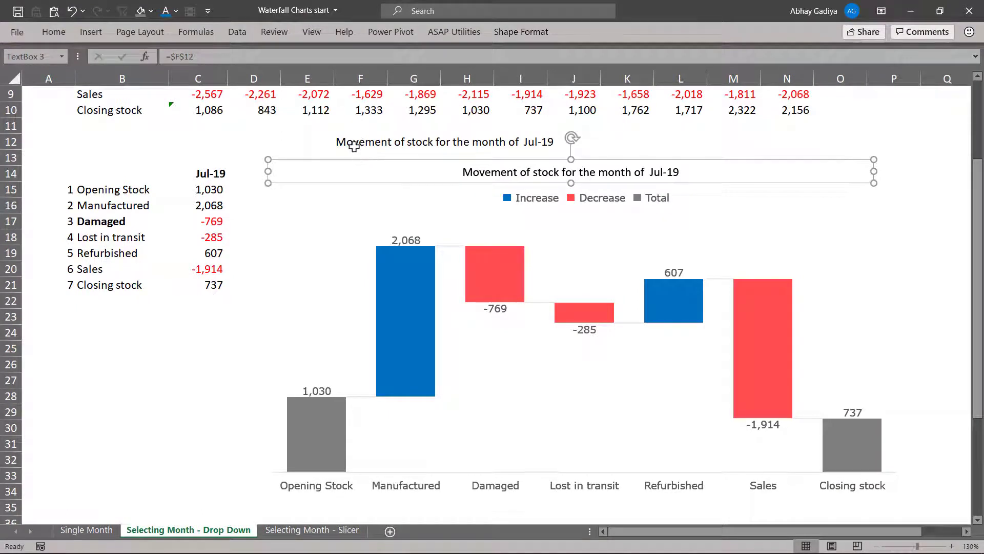
- Select Sep-19 as the month in the C14 drop-down to test the dynamic title
click(353, 145)
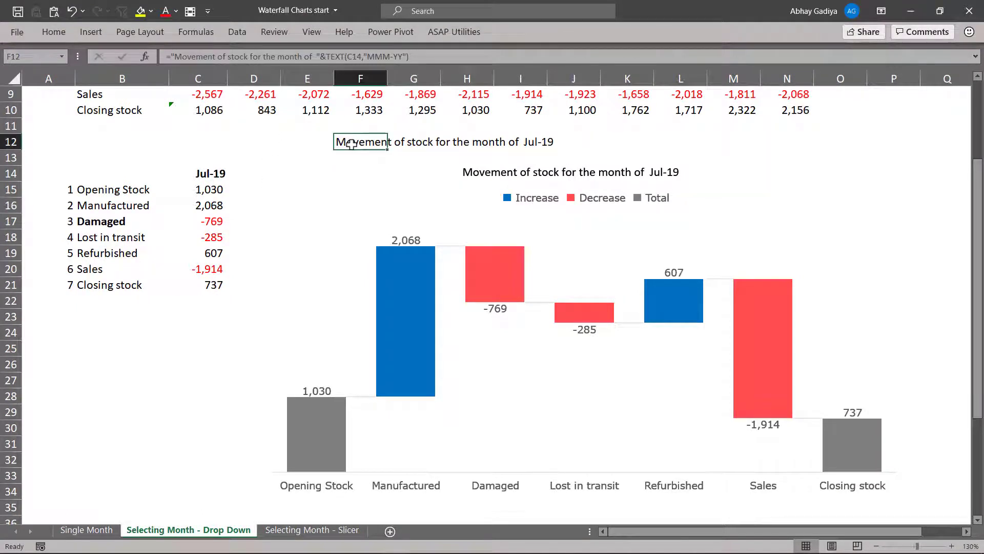
click(212, 175)
click(232, 172)
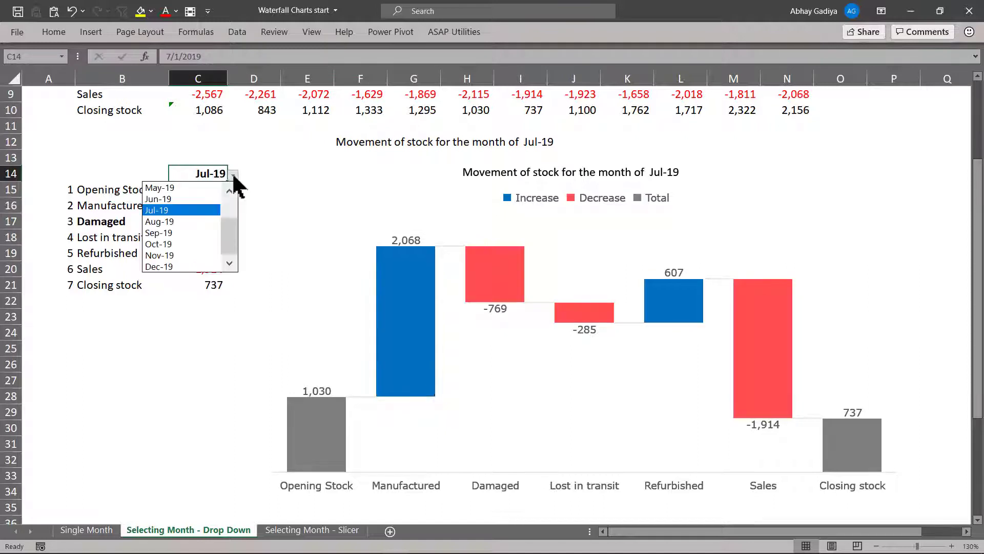
click(184, 231)
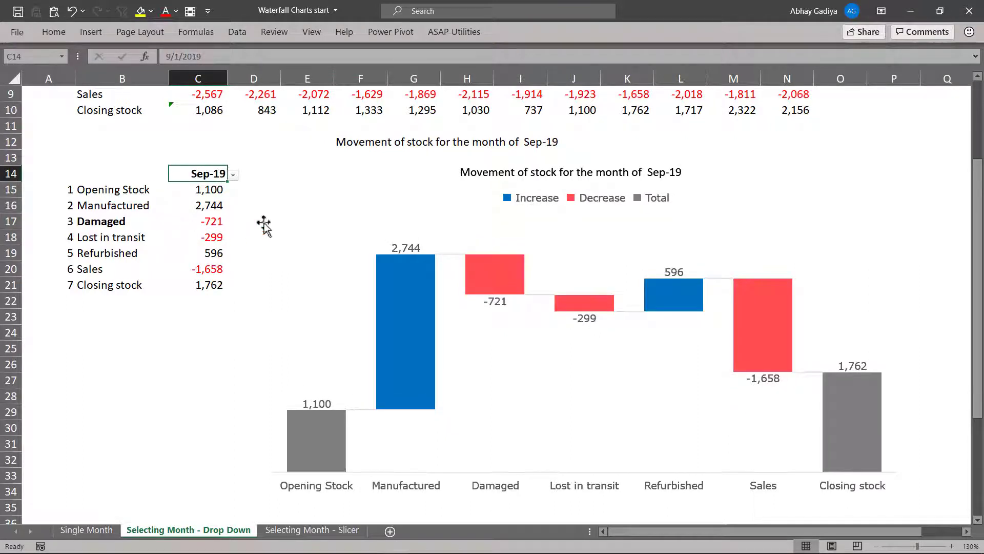
- Move the linked title text box slightly down and to the right so it sits just above the legend, and deselect it
click(629, 173)
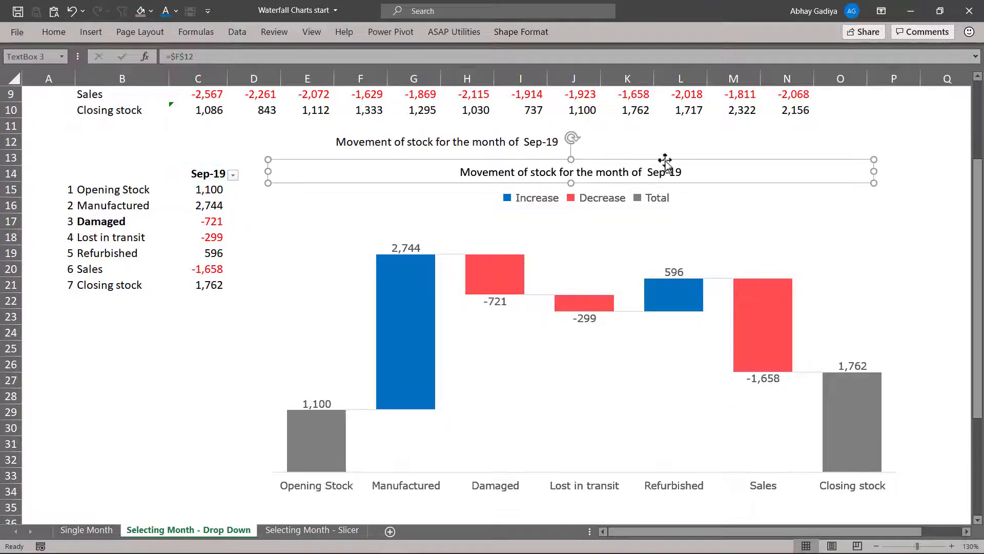
drag(664, 160, 682, 165)
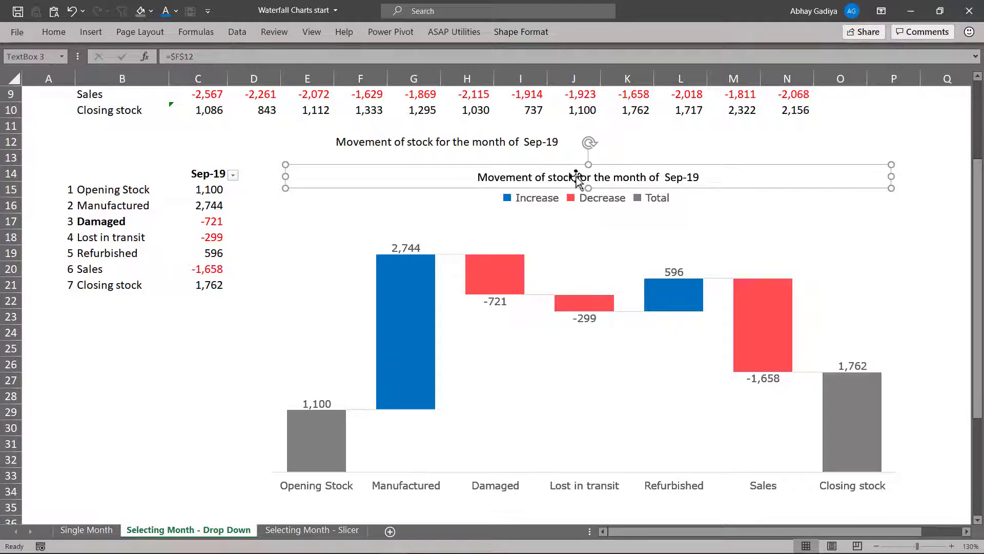
click(265, 222)
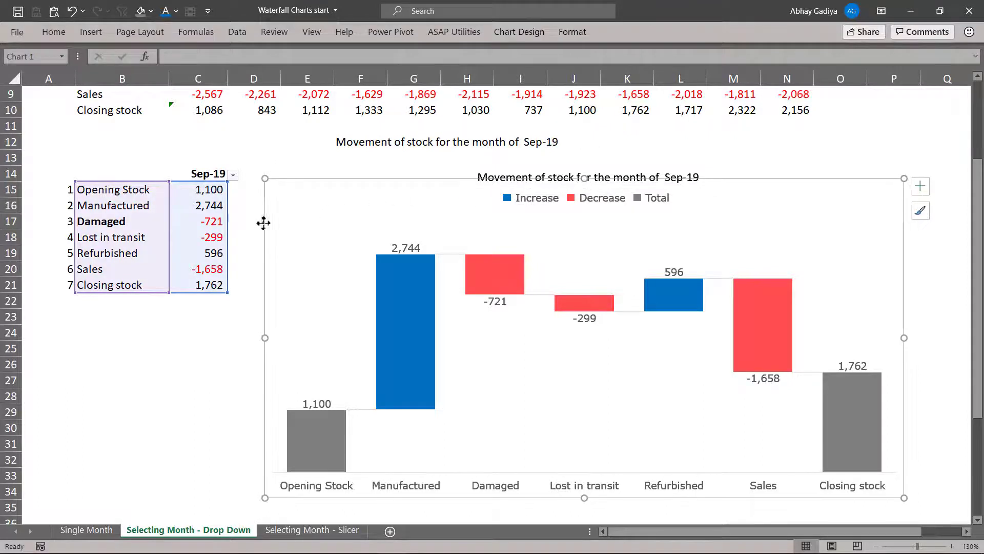
click(250, 232)
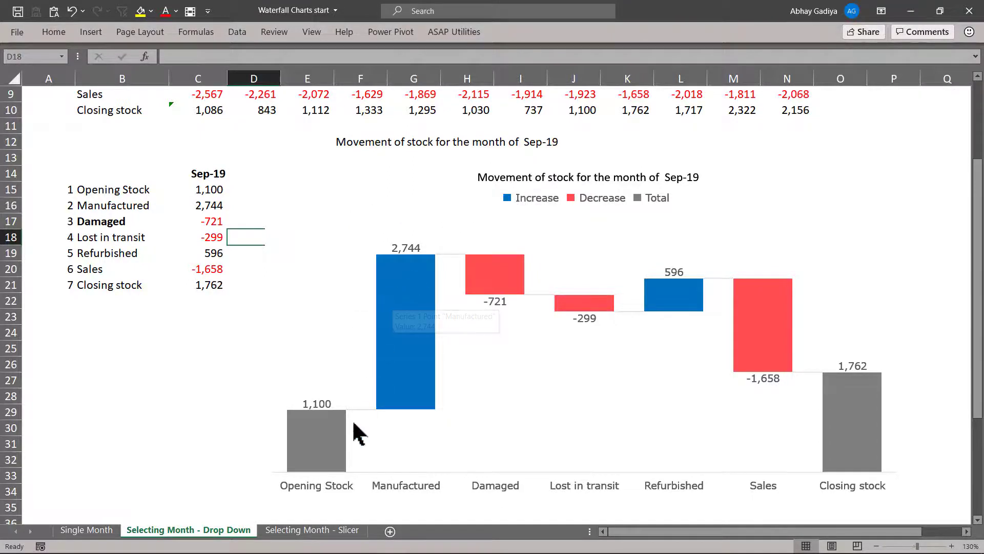
- Remove the line of the waterfall chart's horizontal axis by setting it to No line
click(336, 484)
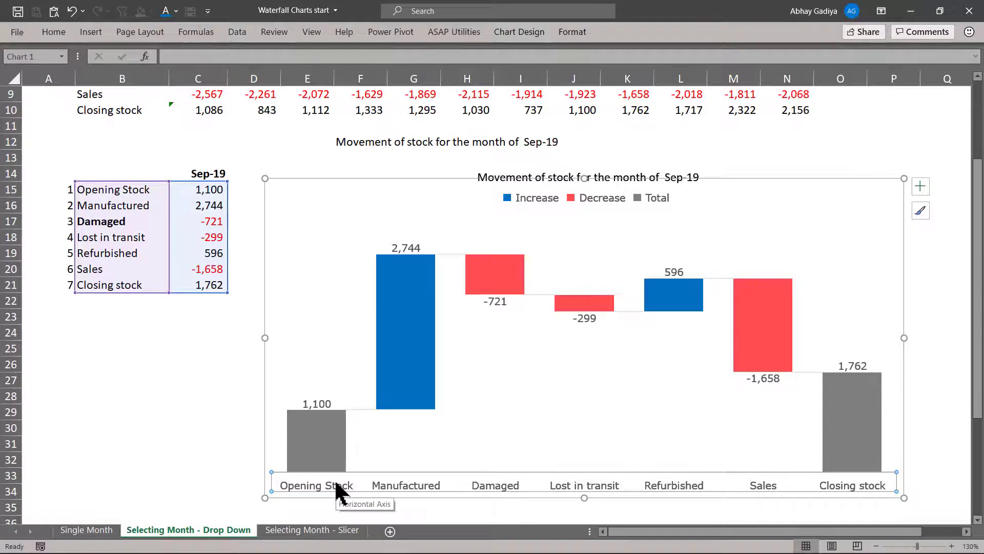
double_click(336, 484)
click(820, 129)
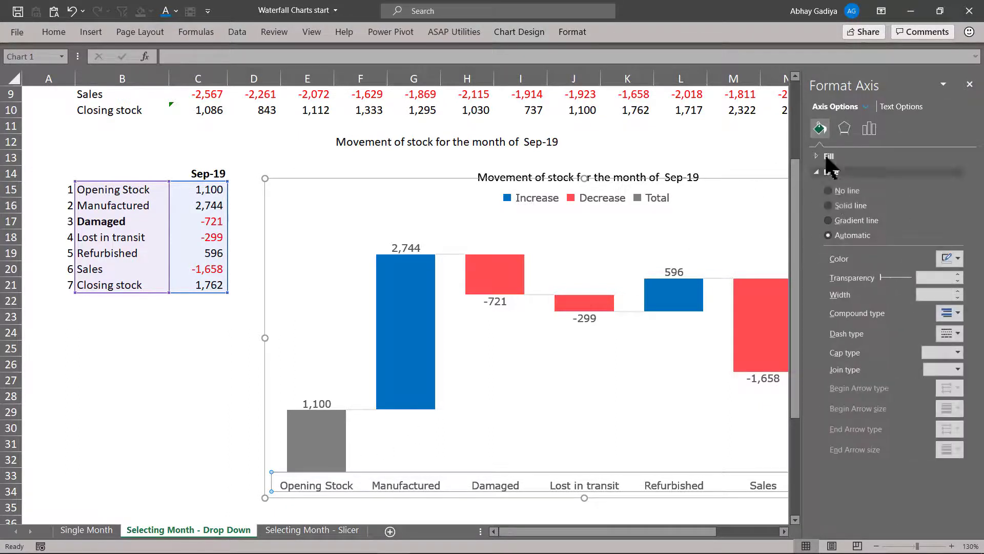
click(829, 191)
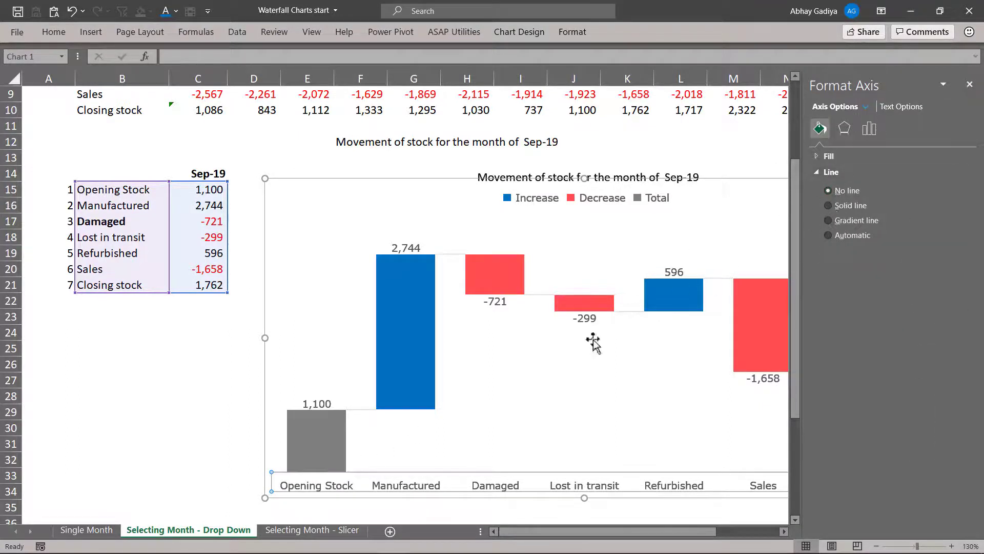
- Add major gridlines to the horizontal axis, format them as light gray square-dot lines, and close the formatting pane
right_click(350, 483)
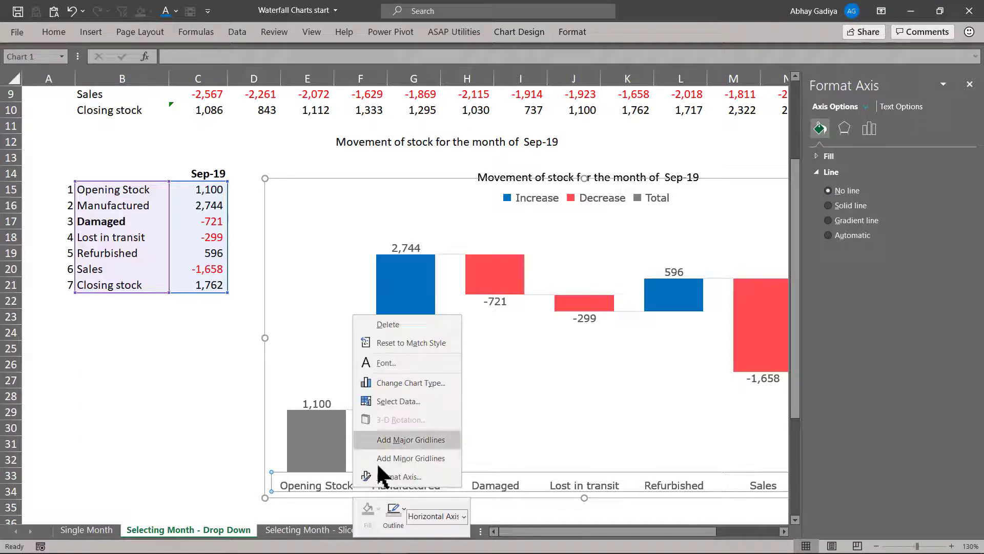
click(408, 440)
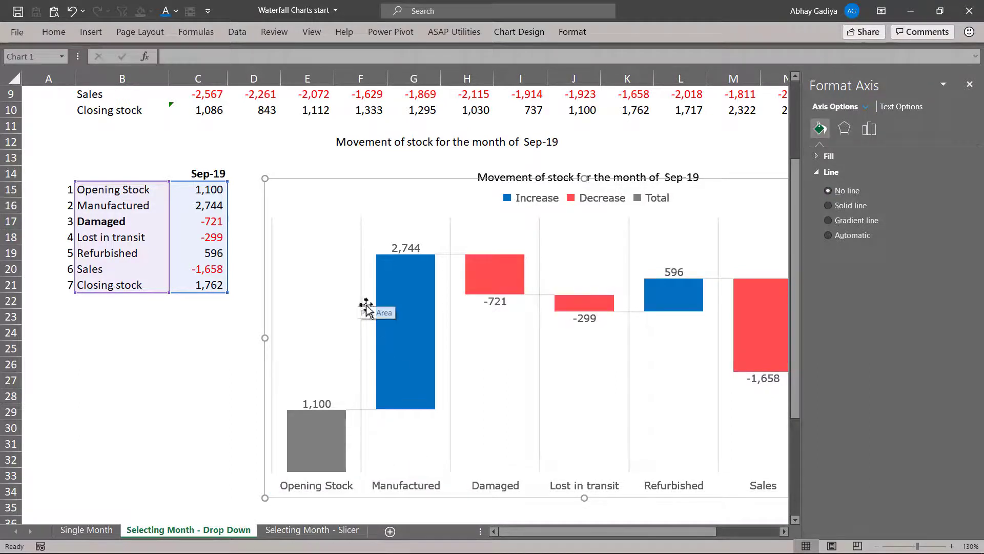
click(366, 307)
click(361, 249)
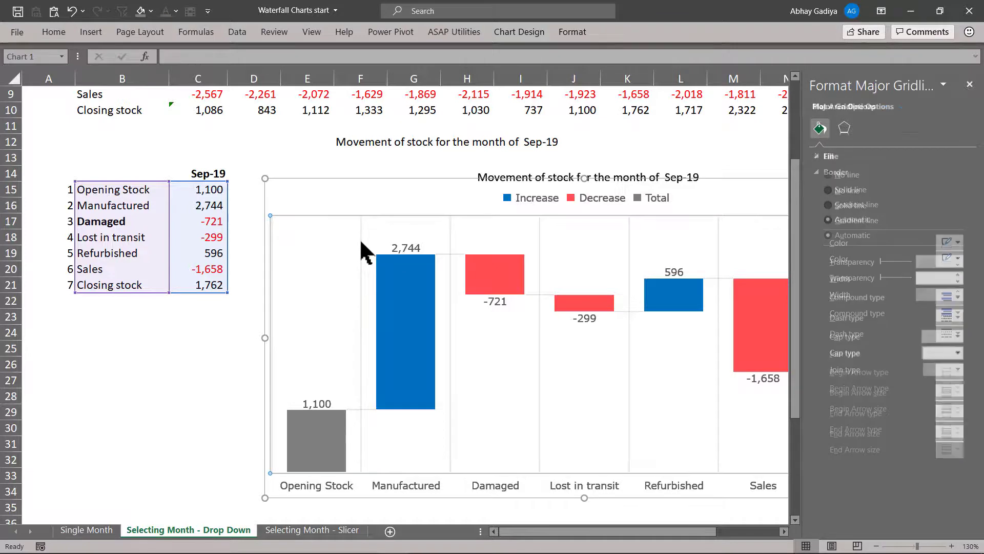
click(946, 243)
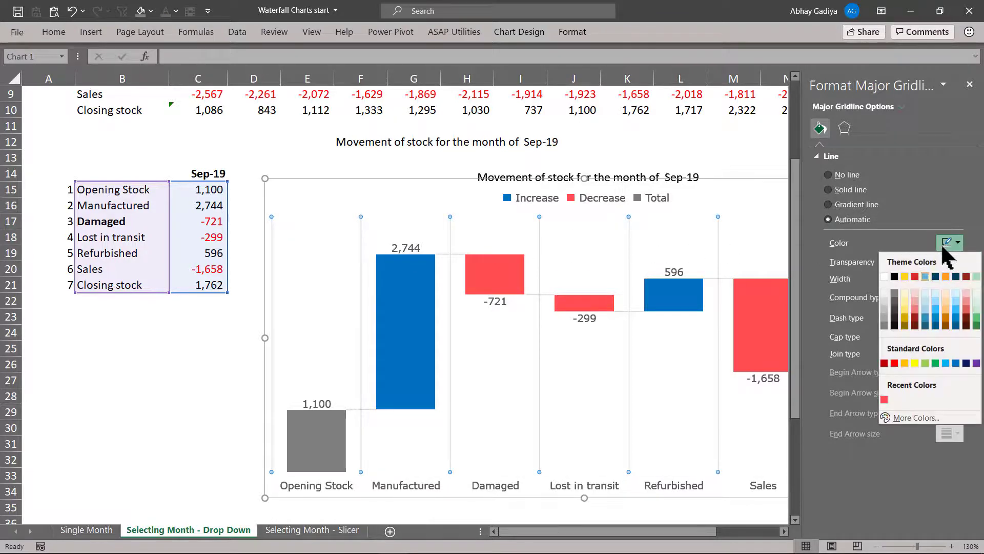
click(883, 296)
click(946, 318)
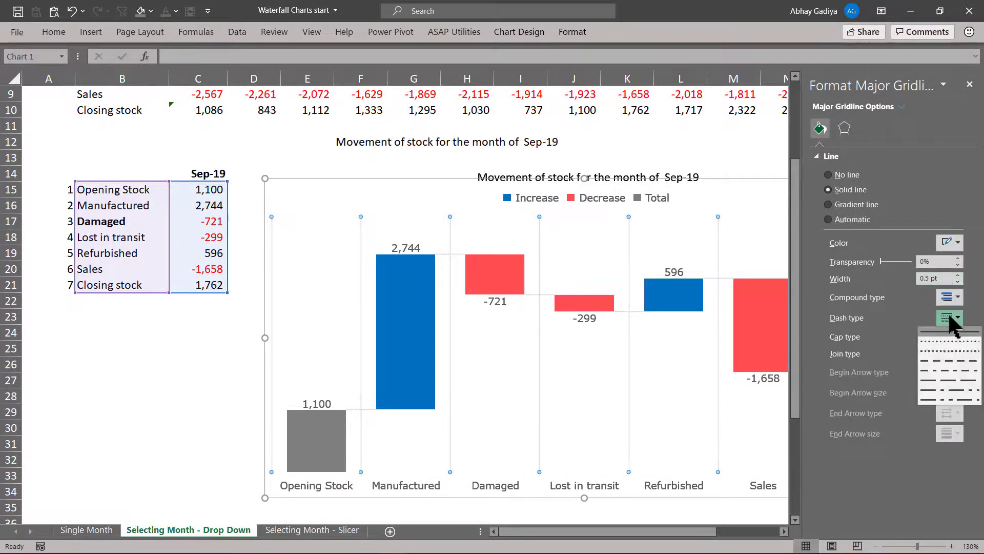
click(946, 353)
click(213, 328)
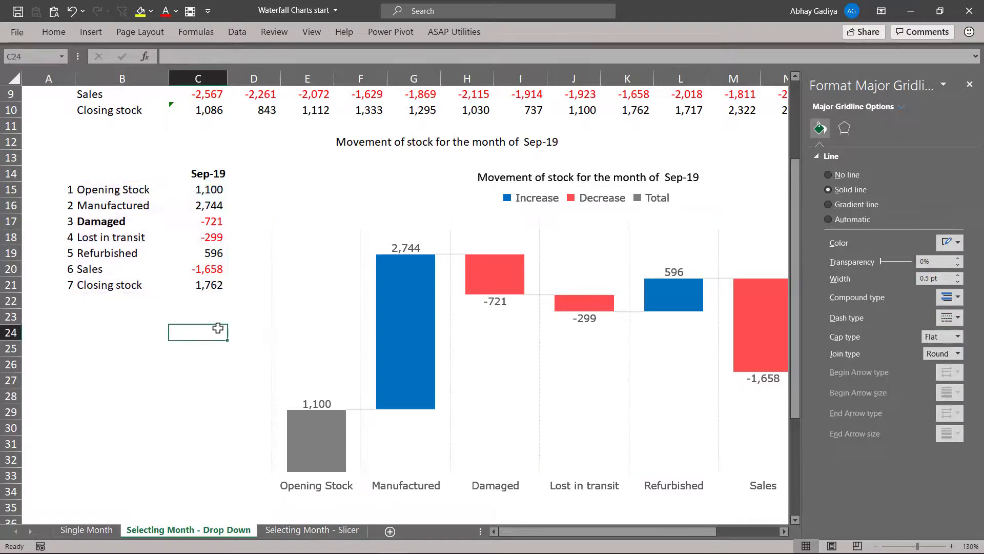
click(968, 83)
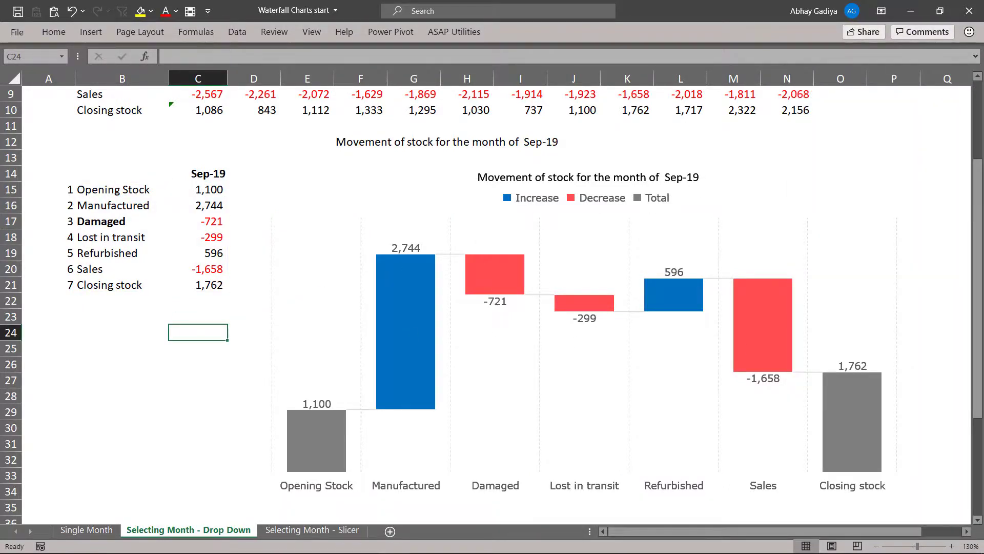
key(Right)
key(Right)
key(Right)
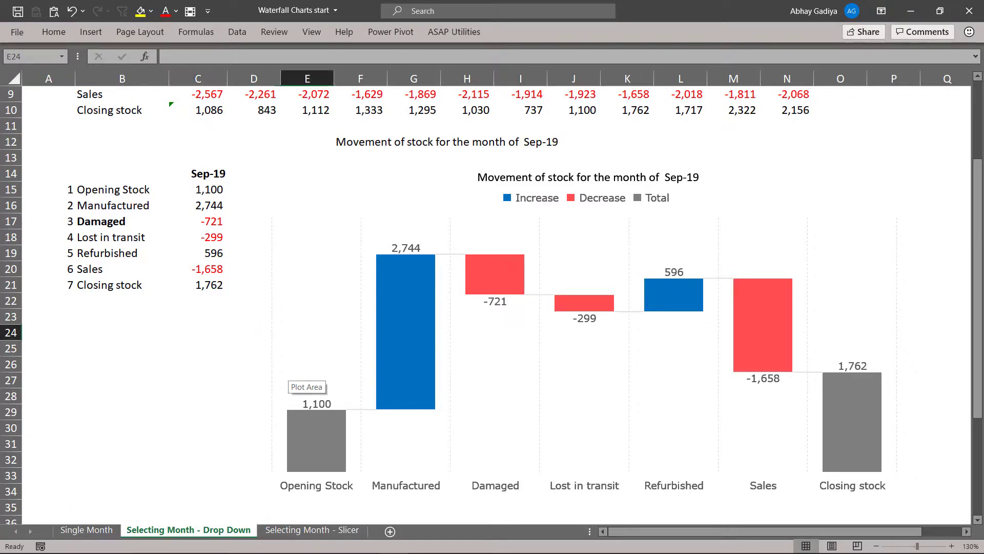